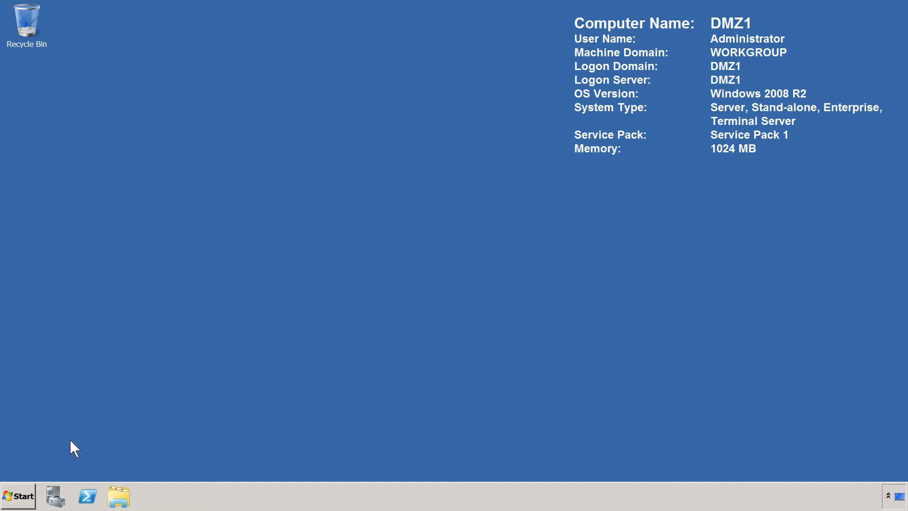
Step: Start the Security Configuration Wizard from the administrative tools and create a new security policy, proceeding to the server role selection
{"action": "left_click", "coordinate": [18, 496]}
{"action": "mouse_move", "coordinate": [211, 376]}
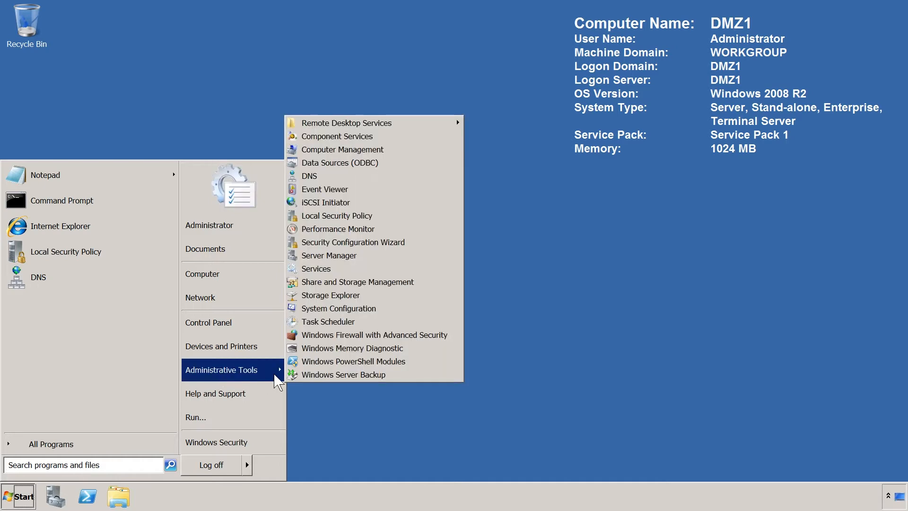
{"action": "left_click", "coordinate": [428, 243]}
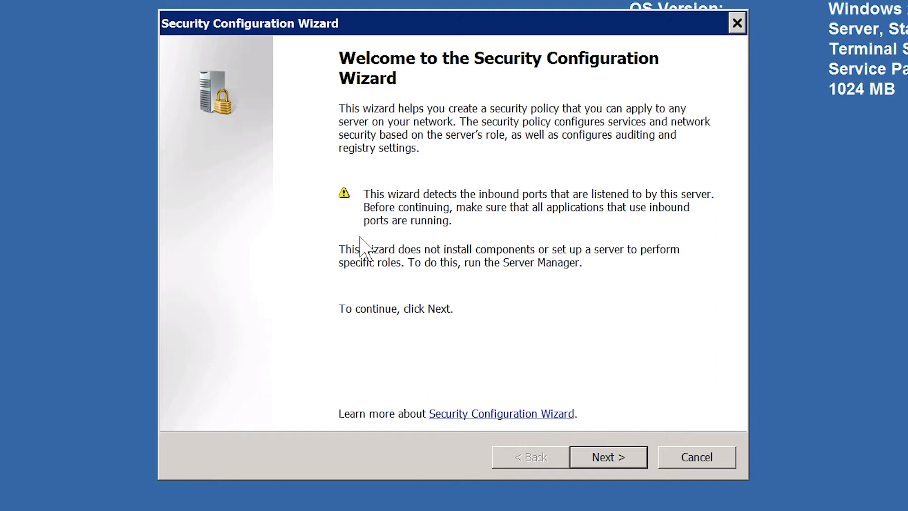
{"action": "left_click", "coordinate": [633, 456]}
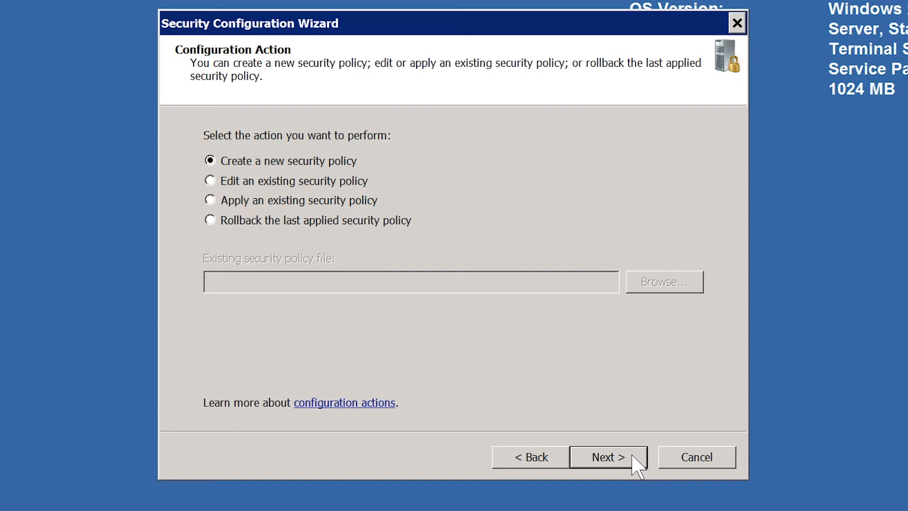
{"action": "left_click", "coordinate": [633, 457]}
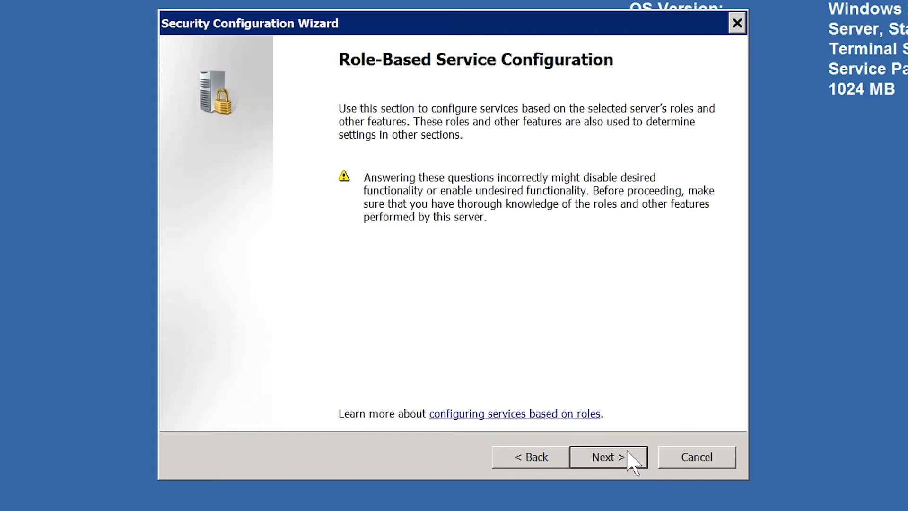
{"action": "left_click", "coordinate": [632, 461]}
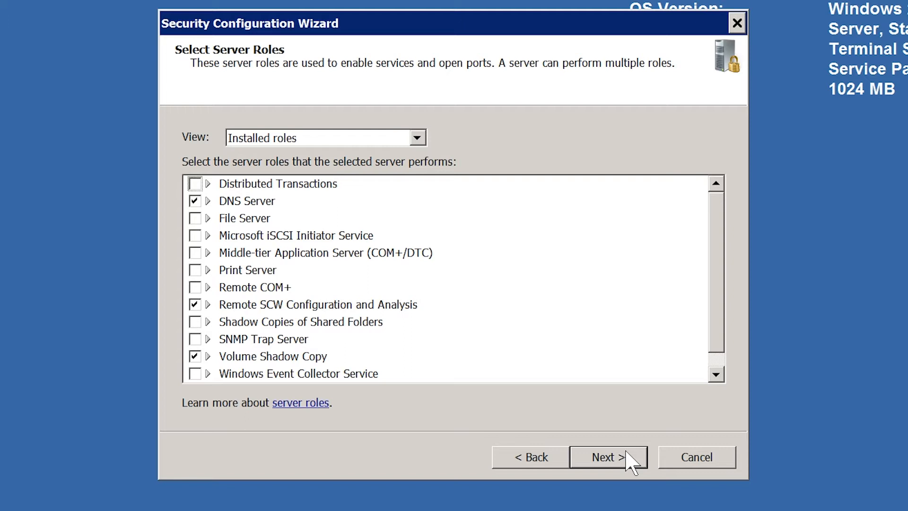
Step: Add the File Server role to the roles performed by the selected server
{"action": "left_click", "coordinate": [195, 219]}
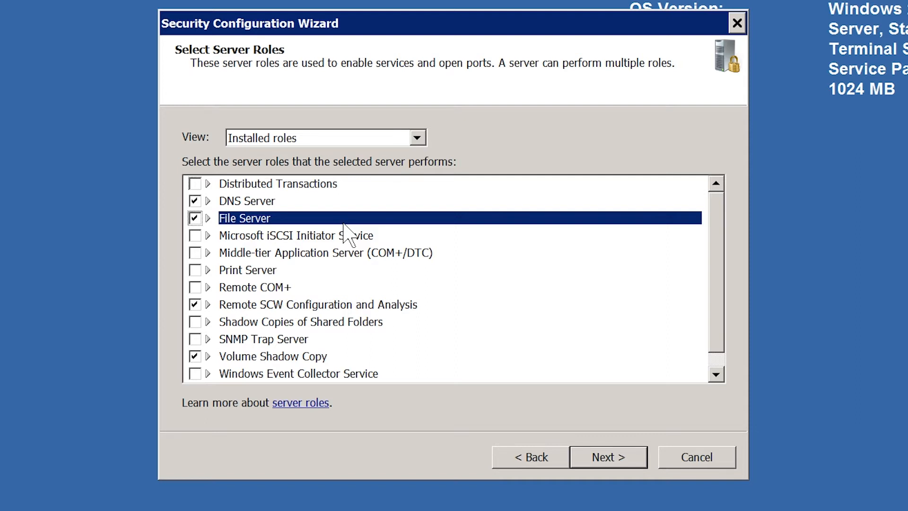
{"action": "mouse_move", "coordinate": [345, 226]}
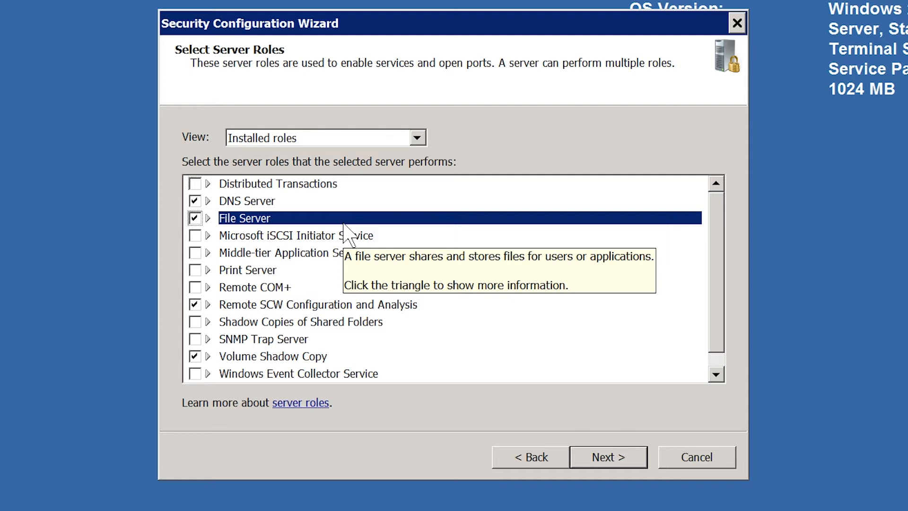
{"action": "left_click", "coordinate": [608, 457]}
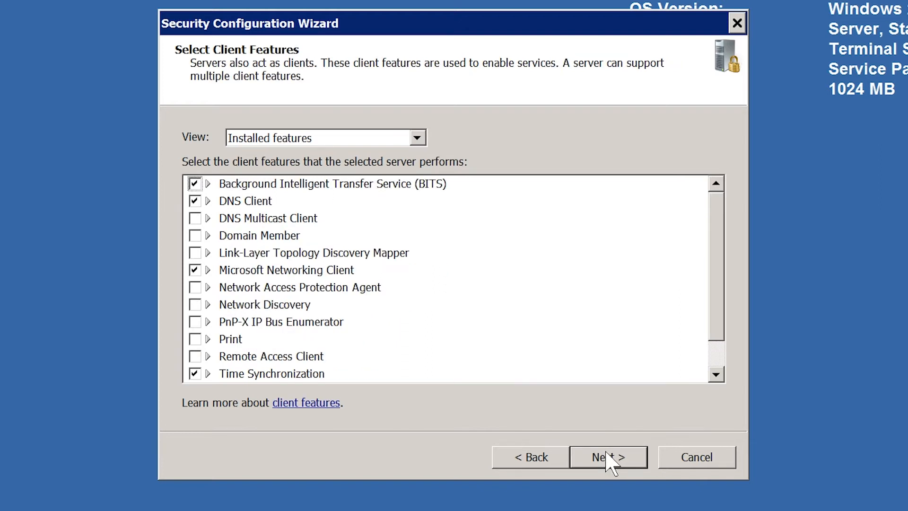
Step: Accept the preselected client features, administration options and additional services for the policy
{"action": "left_click", "coordinate": [608, 458]}
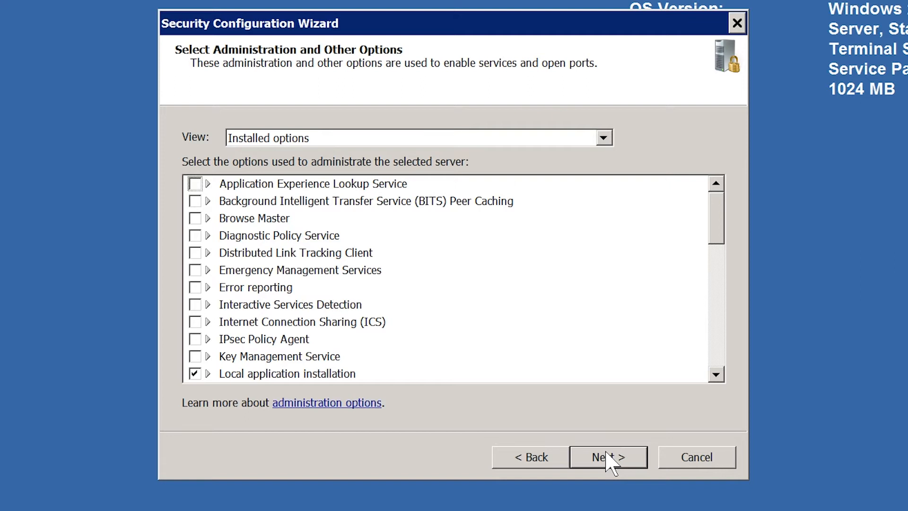
{"action": "left_click", "coordinate": [610, 458]}
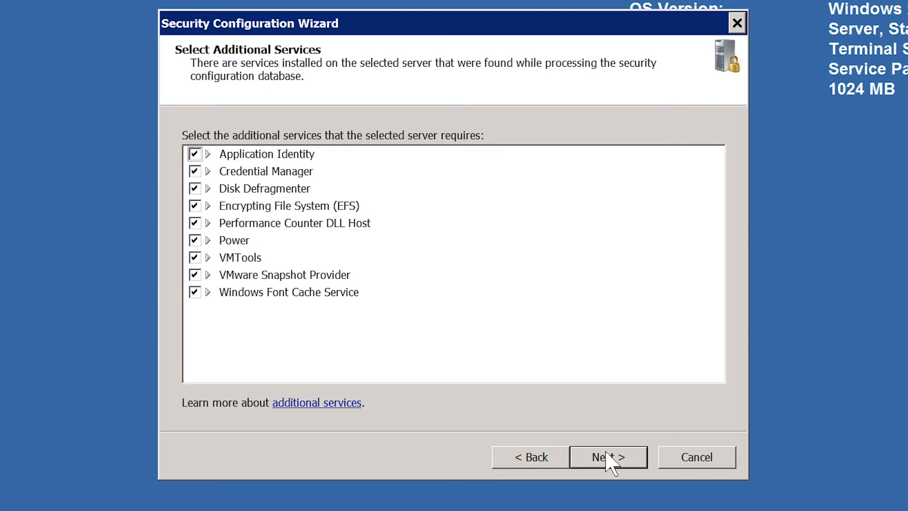
{"action": "left_click", "coordinate": [610, 459]}
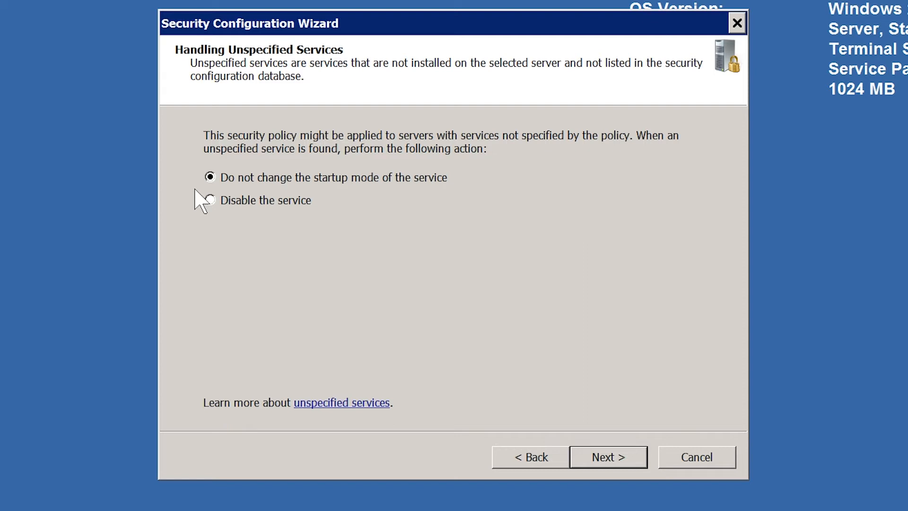
Step: Set the policy to disable unspecified services and confirm the resulting service changes
{"action": "left_click", "coordinate": [210, 201]}
{"action": "left_click", "coordinate": [600, 456]}
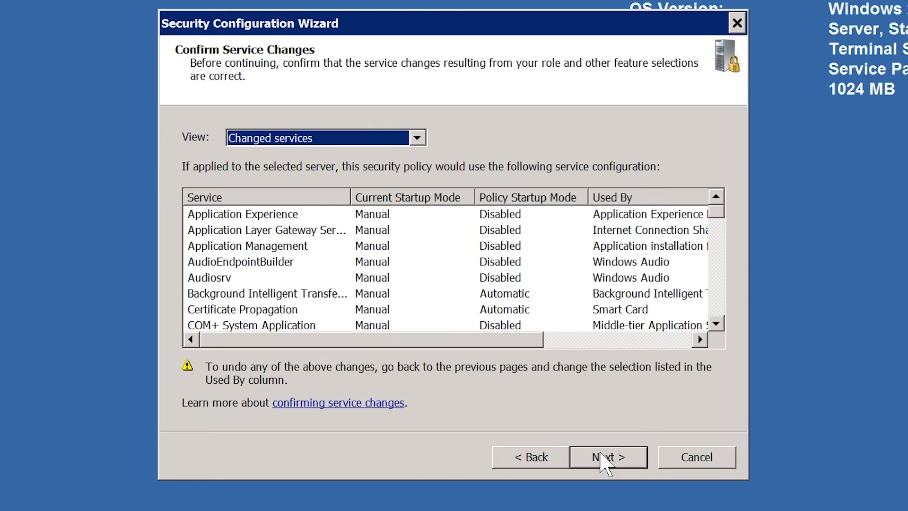
{"action": "left_click", "coordinate": [206, 280]}
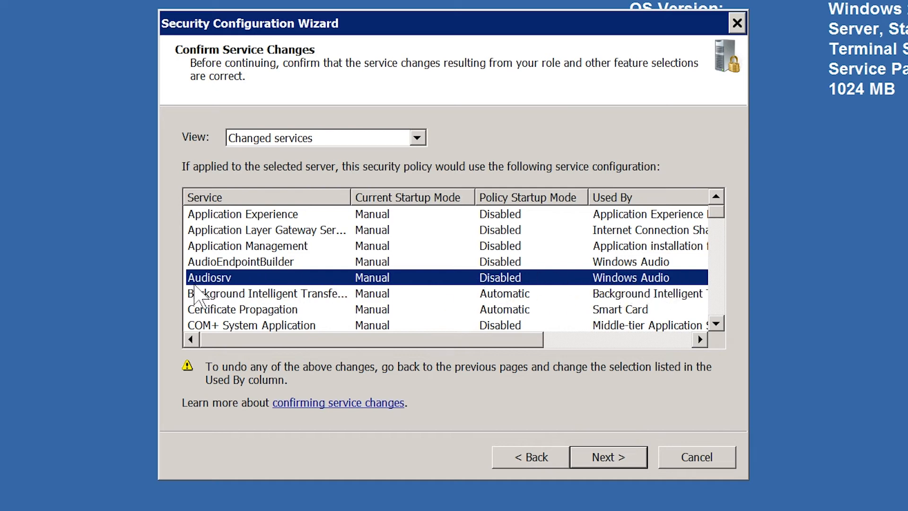
{"action": "key", "text": "Down"}
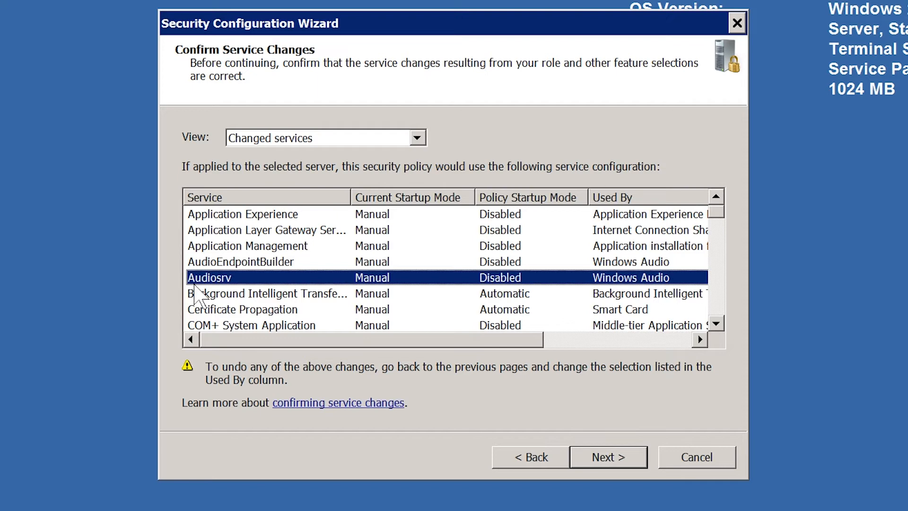
{"action": "left_click", "coordinate": [606, 457]}
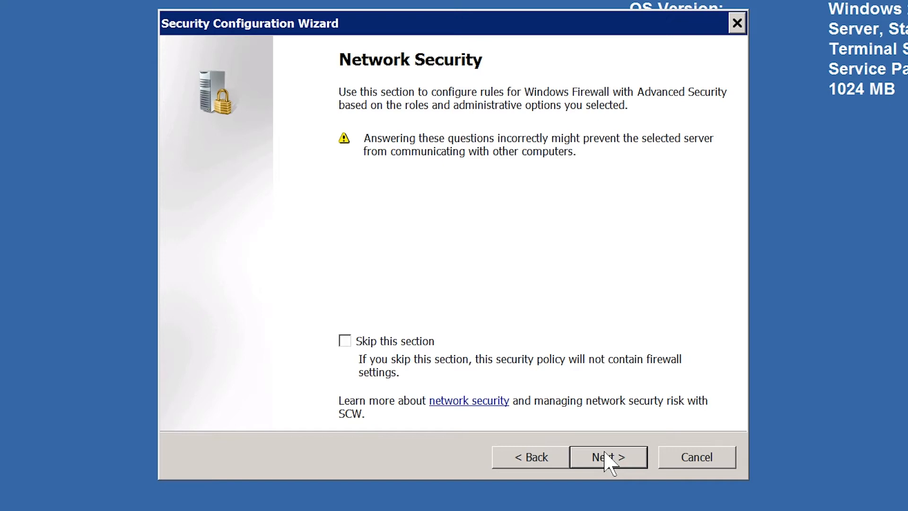
Step: Disable the Core Networking DHCP-In and DHCP-Out firewall rules in the policy's network security section
{"action": "left_click", "coordinate": [608, 459]}
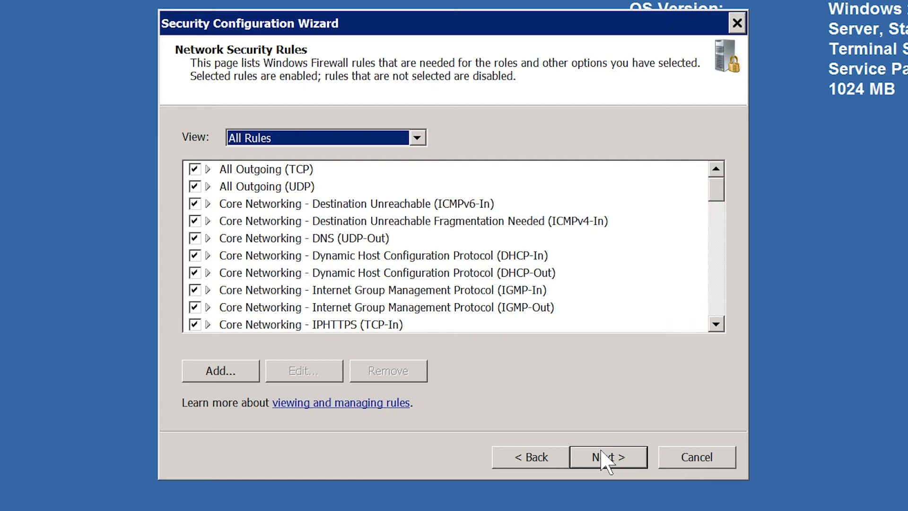
{"action": "left_click", "coordinate": [194, 255]}
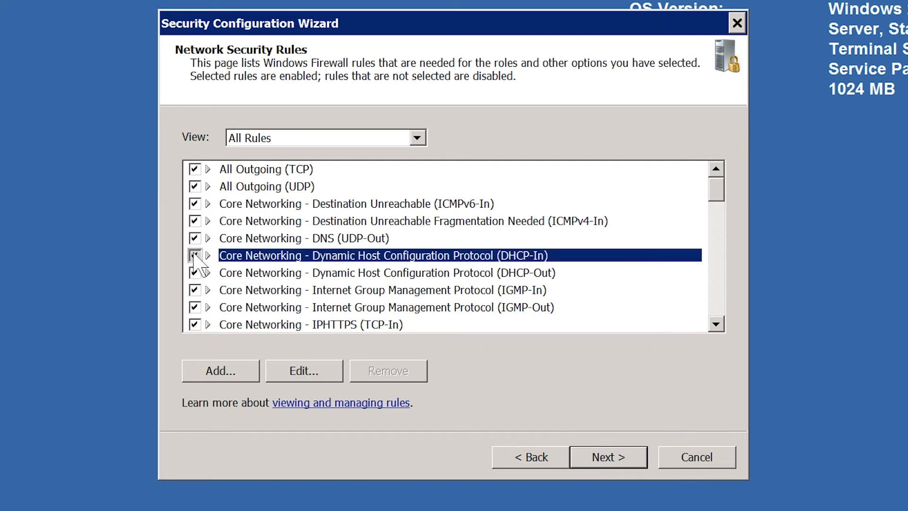
{"action": "left_click", "coordinate": [195, 273]}
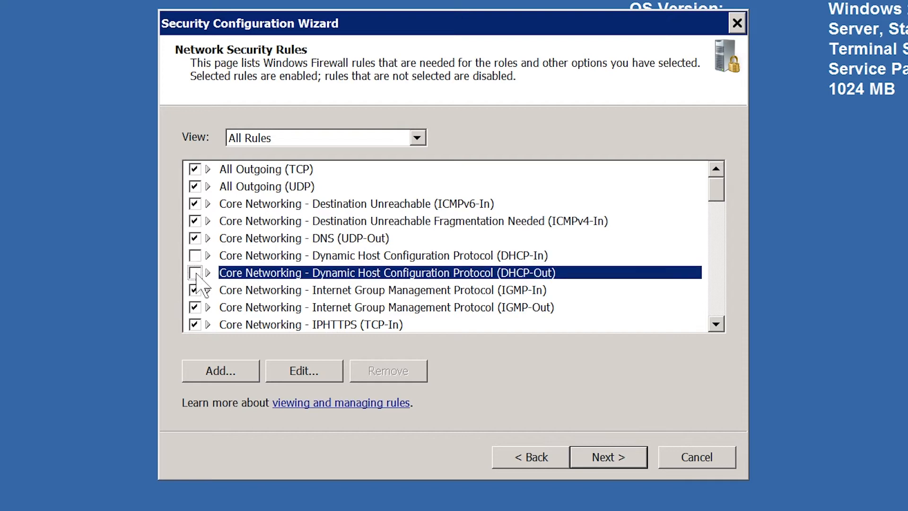
{"action": "left_click", "coordinate": [610, 463]}
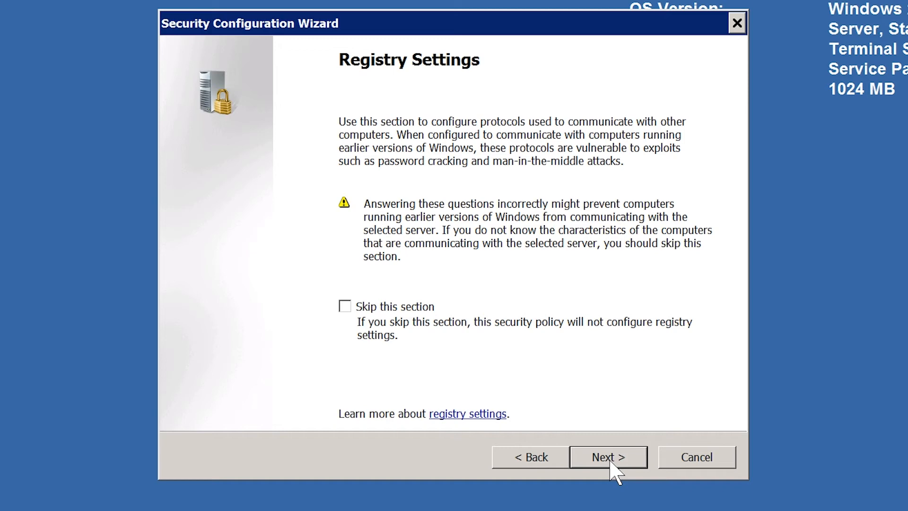
Step: Accept the shown SMB signature, outbound and inbound authentication options and confirm the policy's registry settings
{"action": "left_click", "coordinate": [608, 458]}
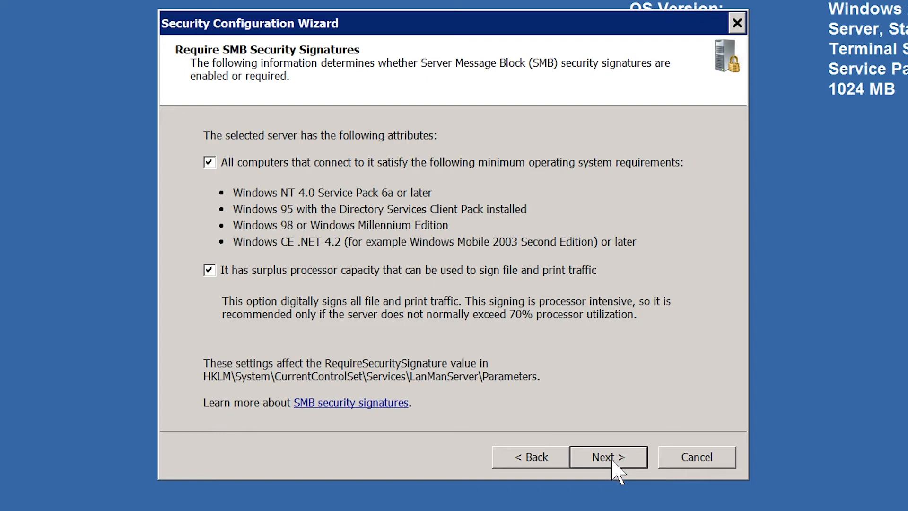
{"action": "left_click", "coordinate": [613, 466]}
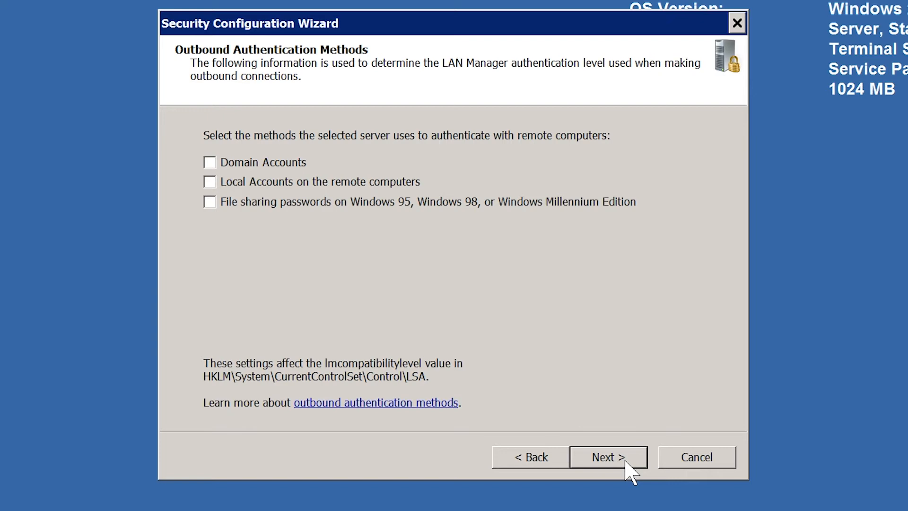
{"action": "left_click", "coordinate": [627, 466]}
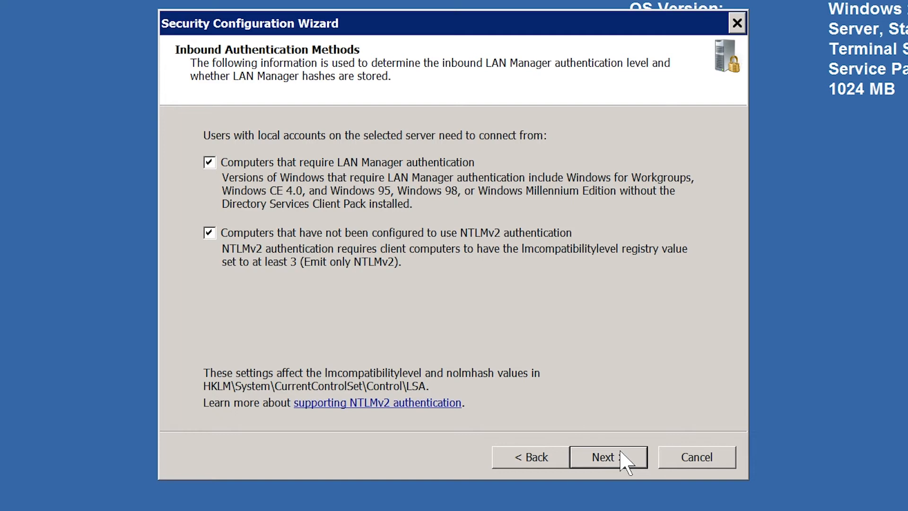
{"action": "left_click", "coordinate": [622, 452]}
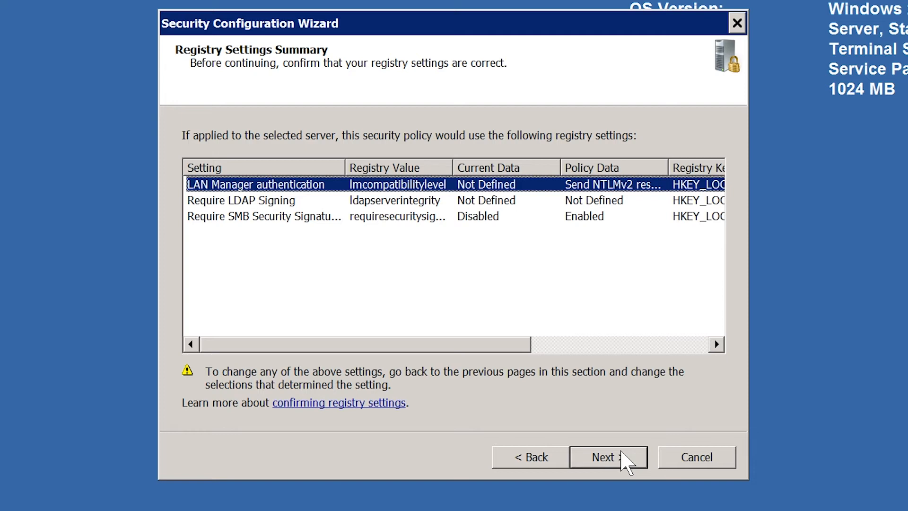
{"action": "left_click", "coordinate": [628, 461]}
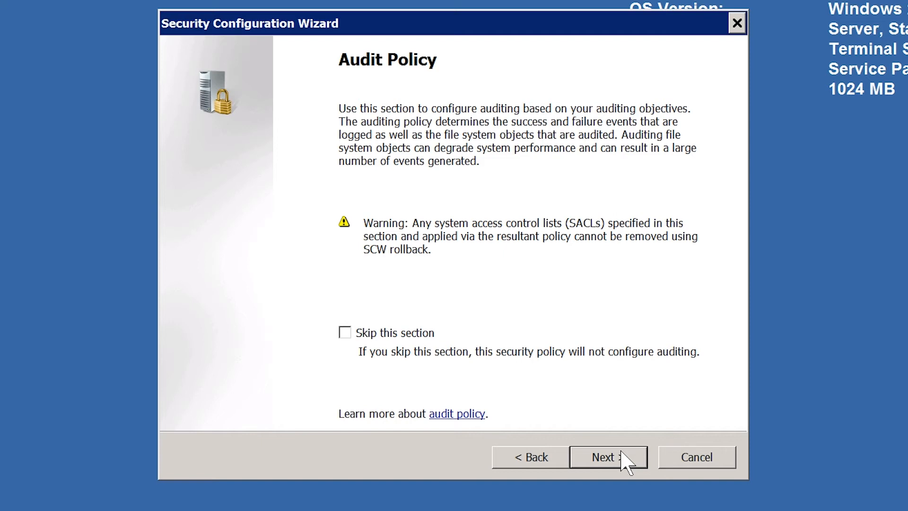
Step: Set the audit policy to audit successful and unsuccessful activities, keeping the SCWAudit.inf security template included
{"action": "left_click", "coordinate": [625, 459]}
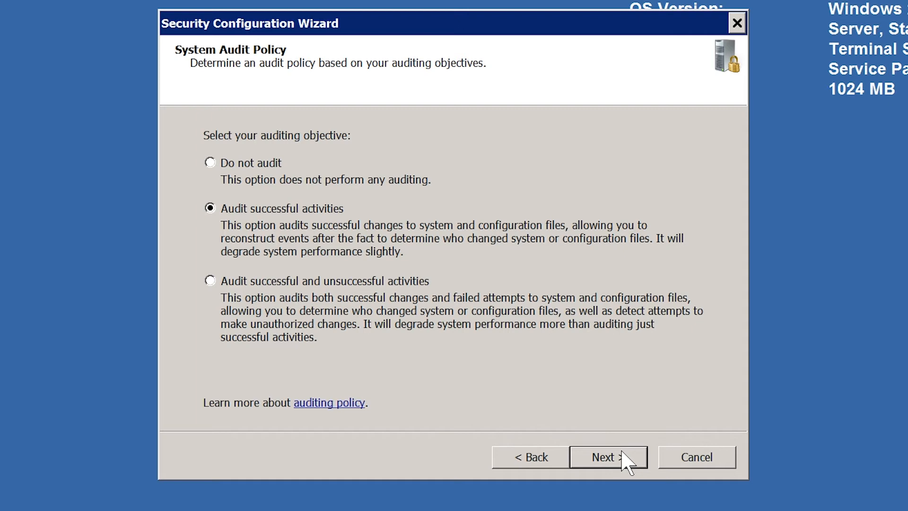
{"action": "left_click", "coordinate": [210, 281]}
{"action": "left_click", "coordinate": [618, 461]}
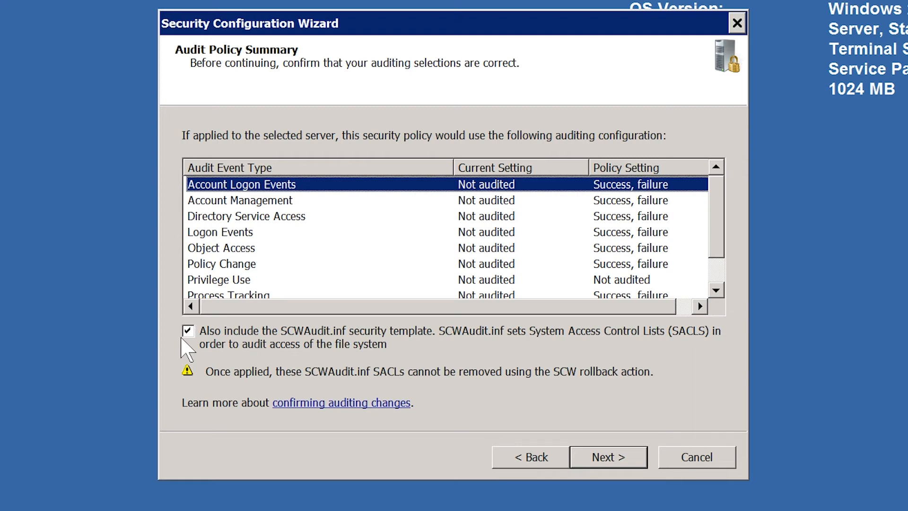
{"action": "left_click", "coordinate": [631, 457]}
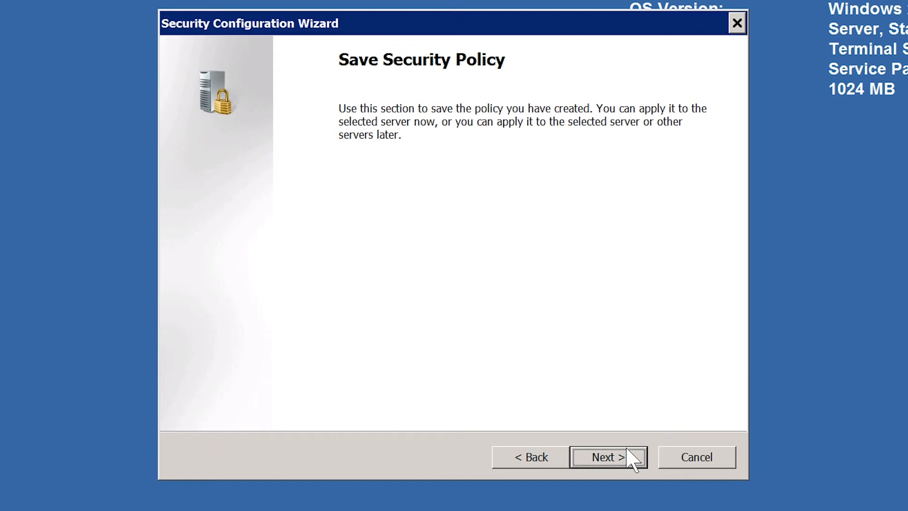
Step: Set the security policy file to be saved as DMZ1 in the SecurityTemplates folder on the itsupport network drive (Z:)
{"action": "left_click", "coordinate": [632, 458]}
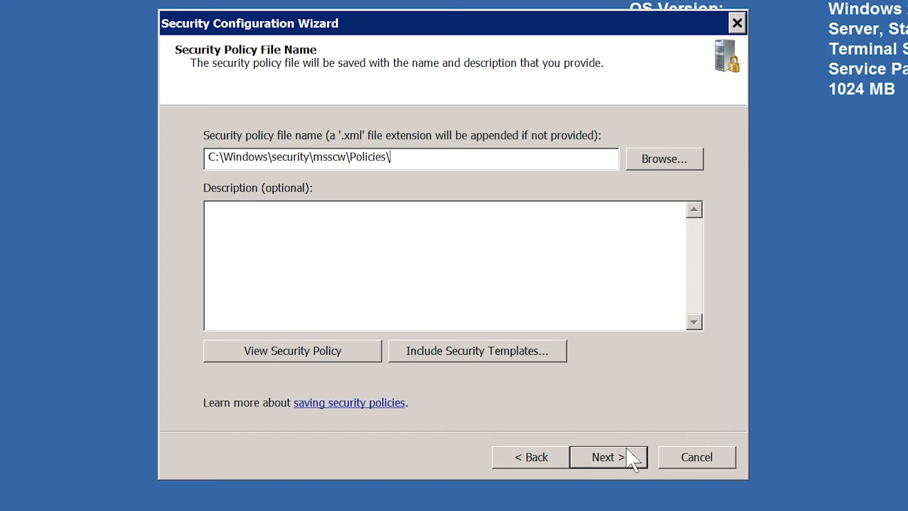
{"action": "left_click", "coordinate": [688, 161]}
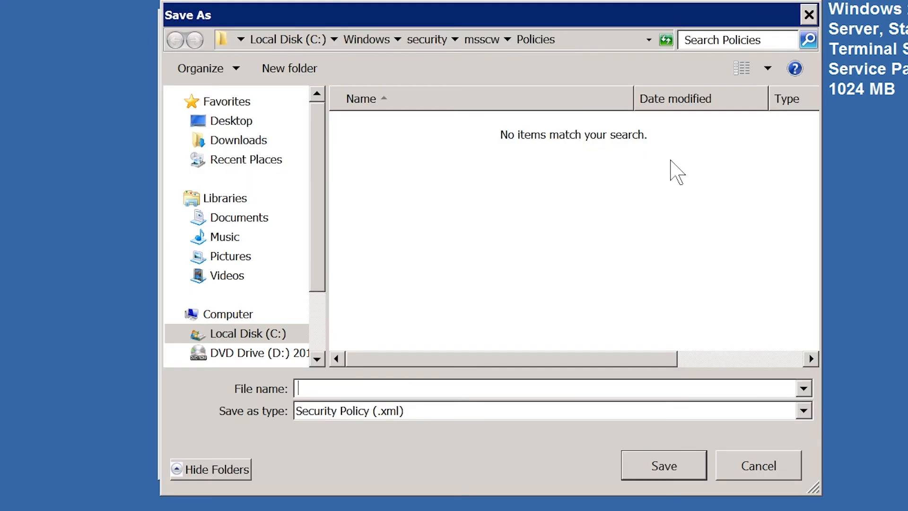
{"action": "scroll", "coordinate": [303, 323], "scroll_direction": "down", "scroll_amount": 3}
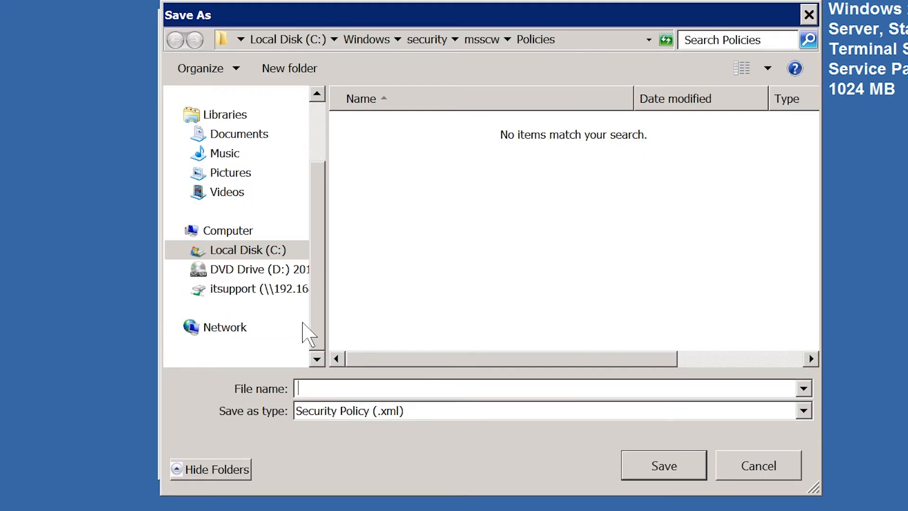
{"action": "left_click", "coordinate": [251, 290]}
{"action": "double_click", "coordinate": [399, 154]}
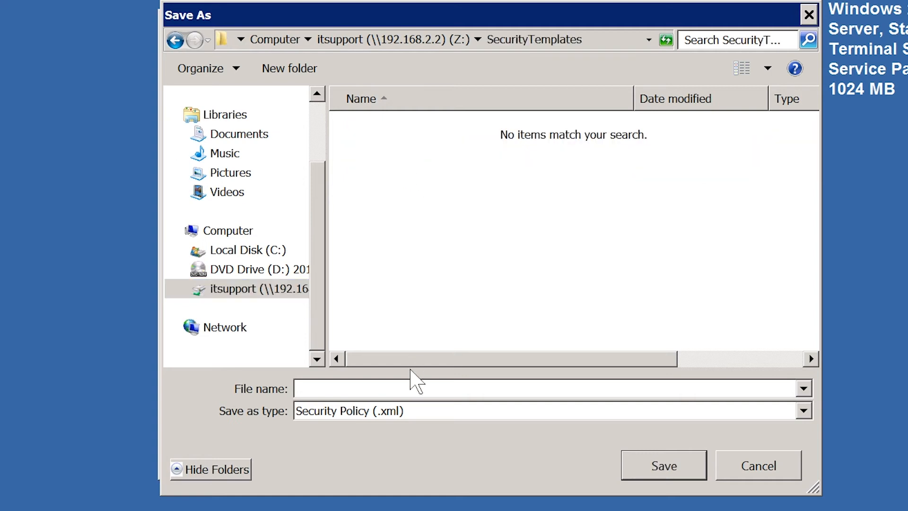
{"action": "left_click", "coordinate": [403, 389]}
{"action": "type", "text": "DMZ1"}
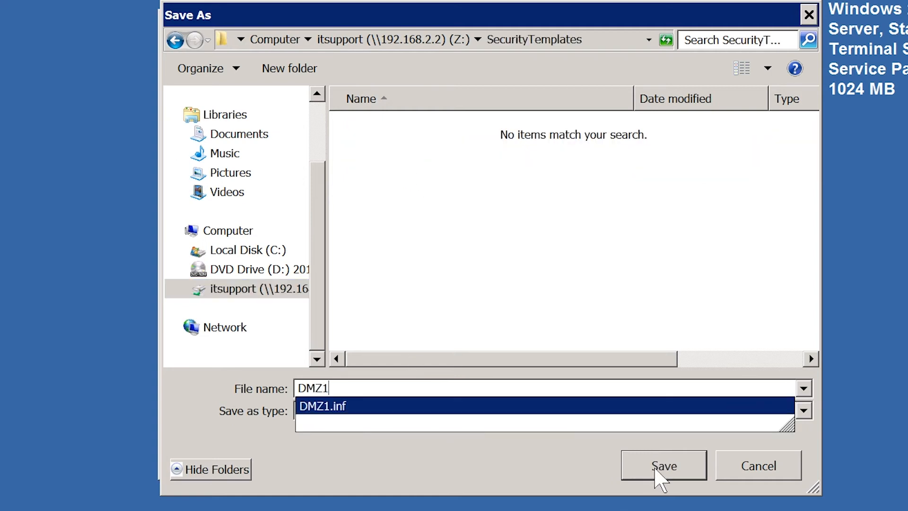
{"action": "left_click", "coordinate": [660, 480]}
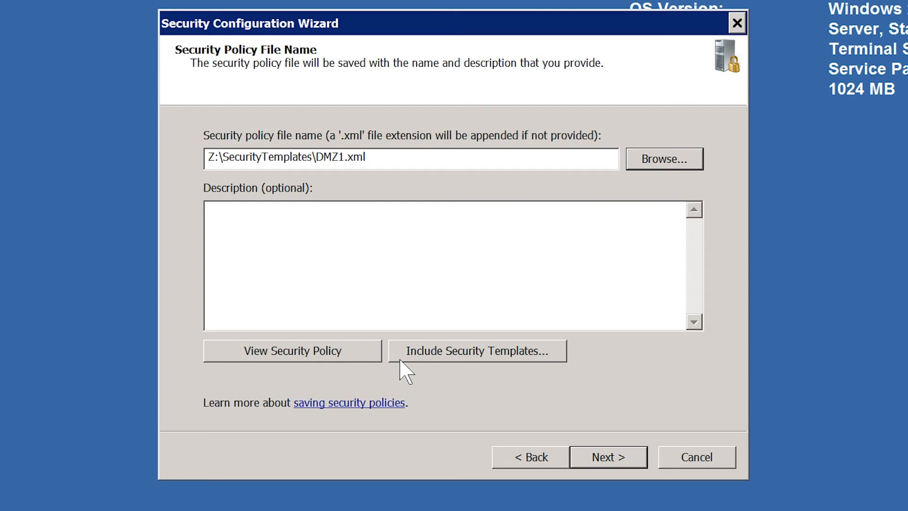
Step: Save the security policy without applying it to this server and finish the wizard
{"action": "left_click", "coordinate": [644, 460]}
{"action": "left_click", "coordinate": [634, 461]}
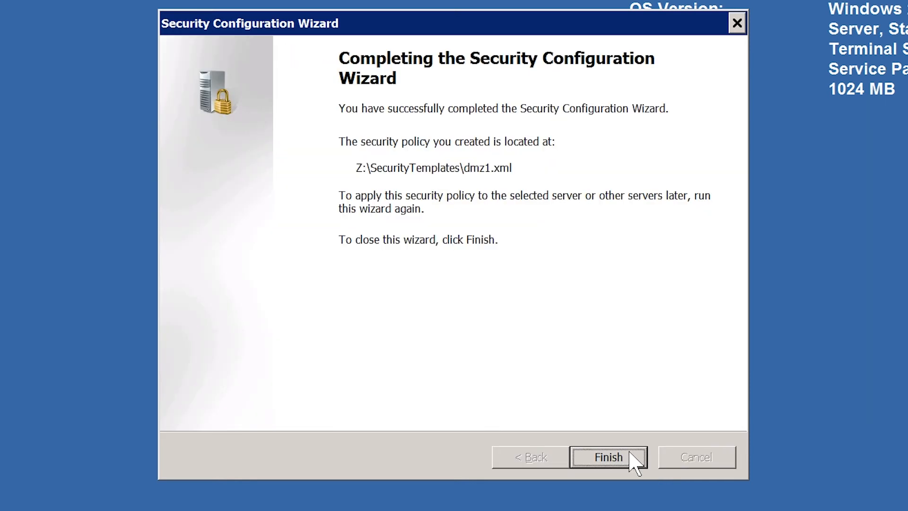
{"action": "left_click", "coordinate": [631, 454]}
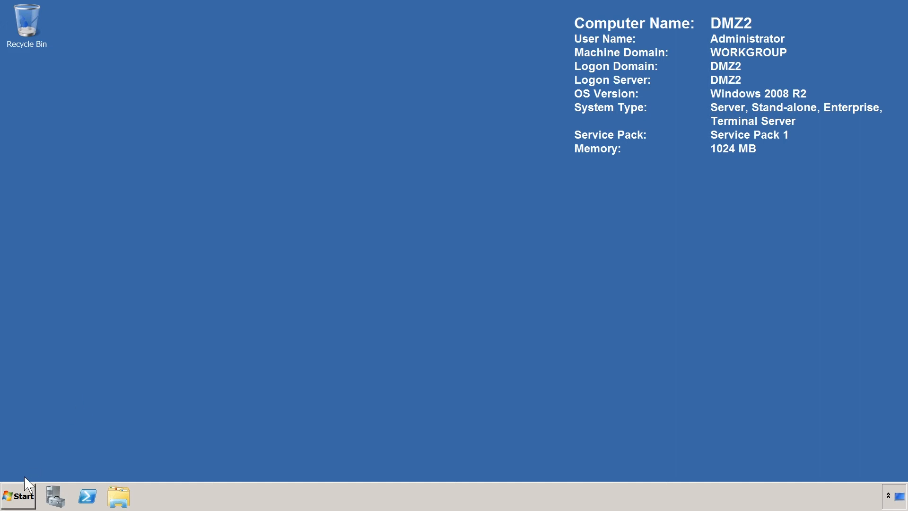
Step: Start the Security Configuration Wizard on DMZ2 and choose to apply an existing security policy
{"action": "left_click", "coordinate": [21, 494]}
{"action": "mouse_move", "coordinate": [254, 378]}
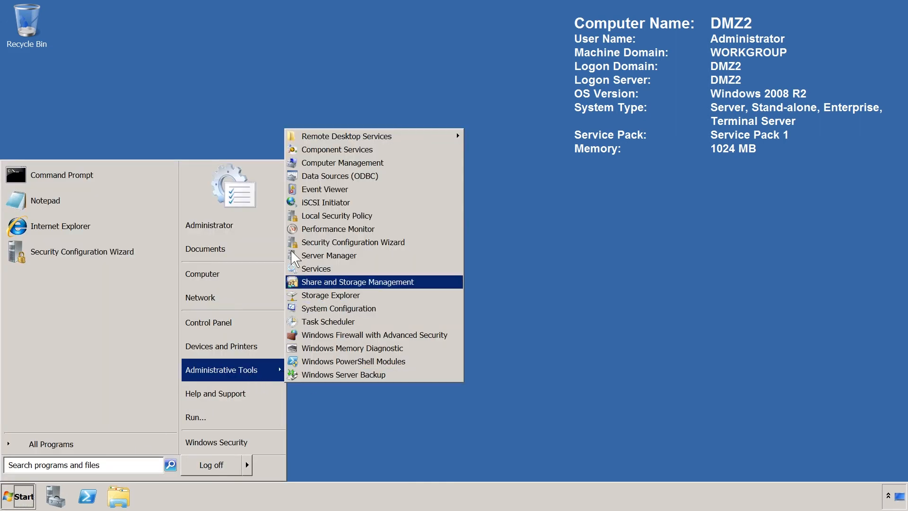
{"action": "left_click", "coordinate": [445, 244]}
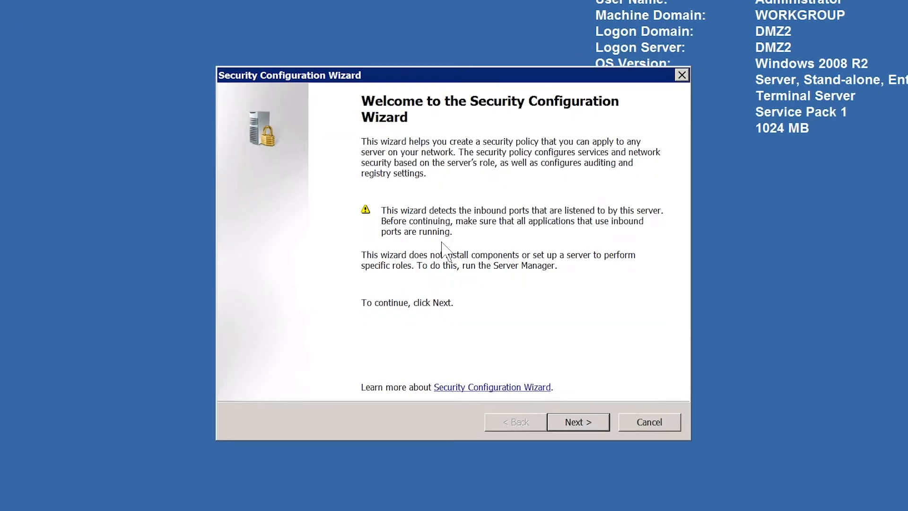
{"action": "left_click", "coordinate": [627, 466]}
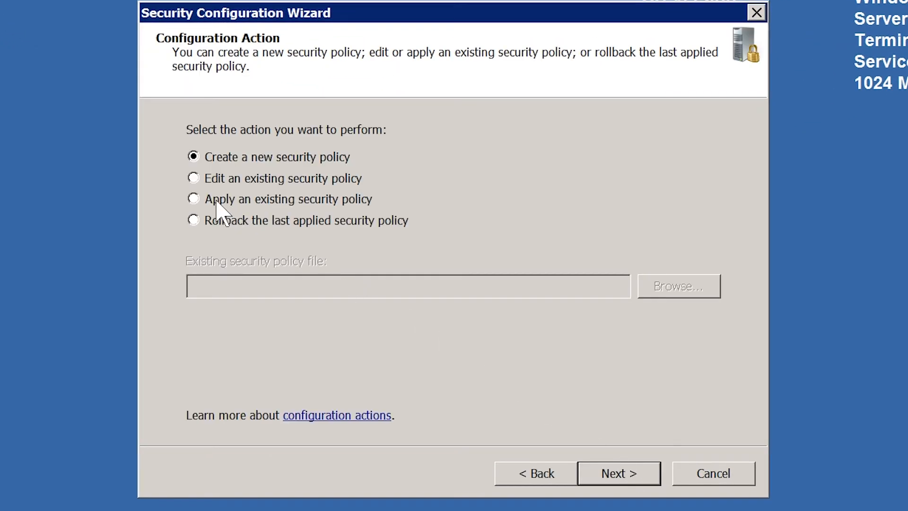
{"action": "left_click", "coordinate": [197, 199]}
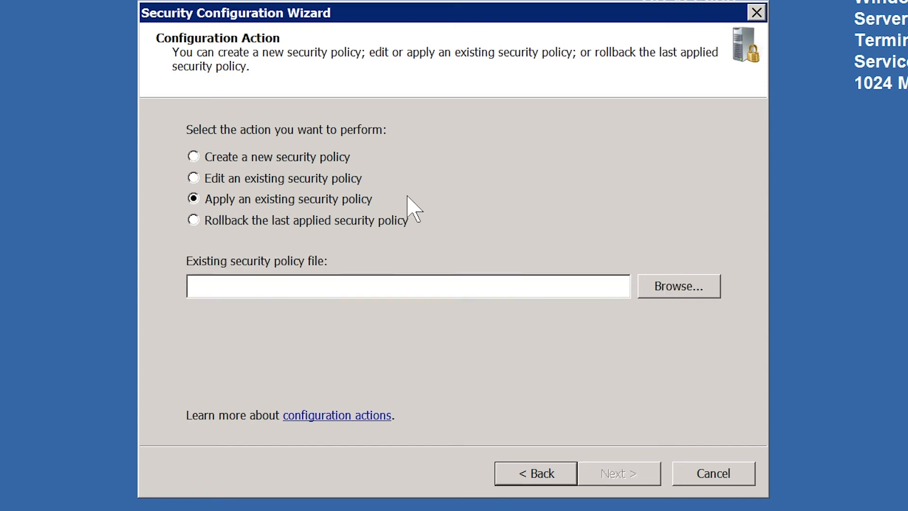
Step: Select the dmz1 policy file from the SecurityTemplates folder on the itsupport drive (P:) and accept DMZ2 as the target server
{"action": "left_click", "coordinate": [674, 292]}
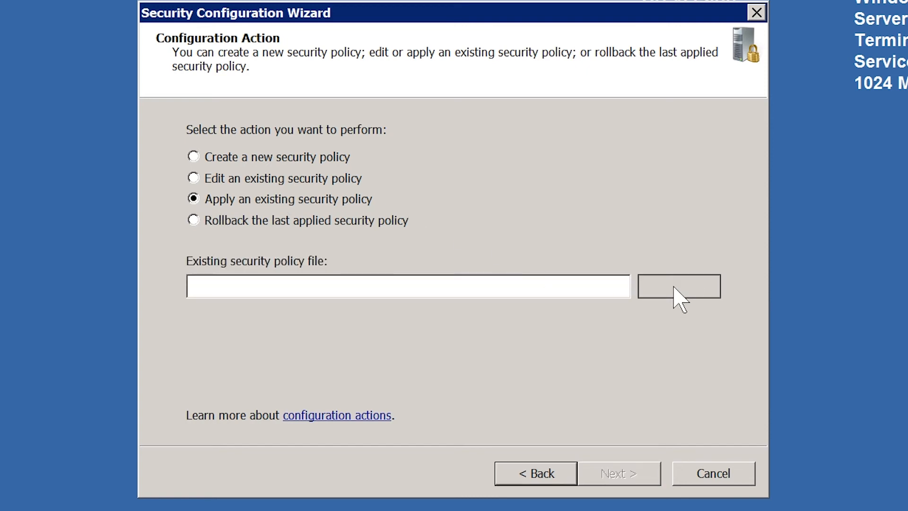
{"action": "double_click", "coordinate": [483, 365]}
{"action": "double_click", "coordinate": [367, 149]}
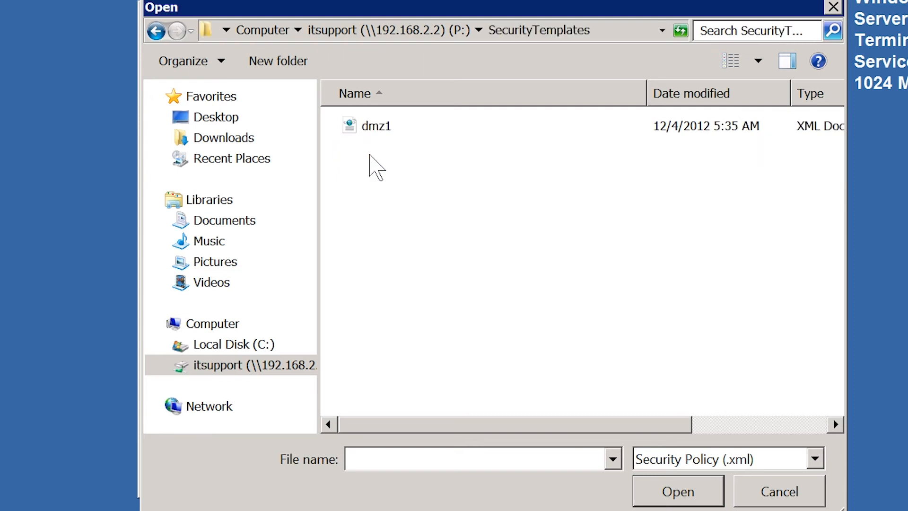
{"action": "left_click", "coordinate": [372, 127]}
{"action": "left_click", "coordinate": [699, 490]}
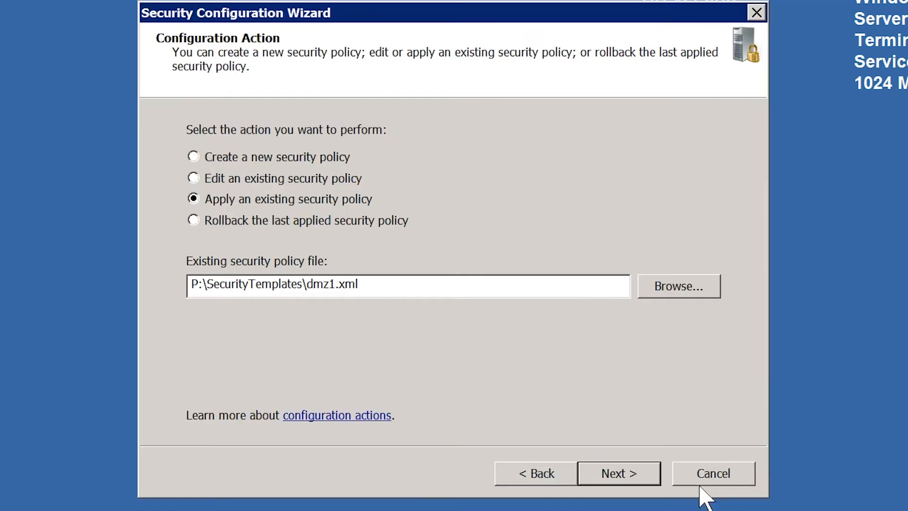
{"action": "left_click", "coordinate": [651, 472]}
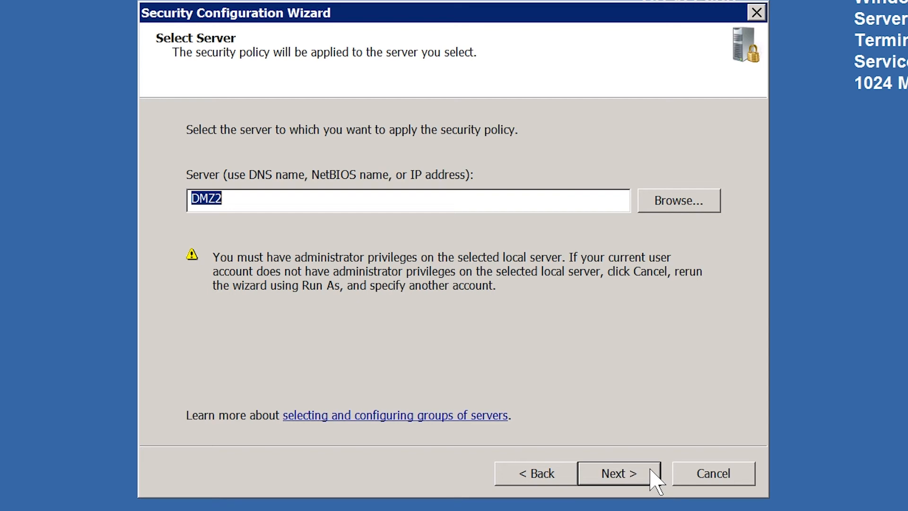
{"action": "left_click", "coordinate": [655, 481]}
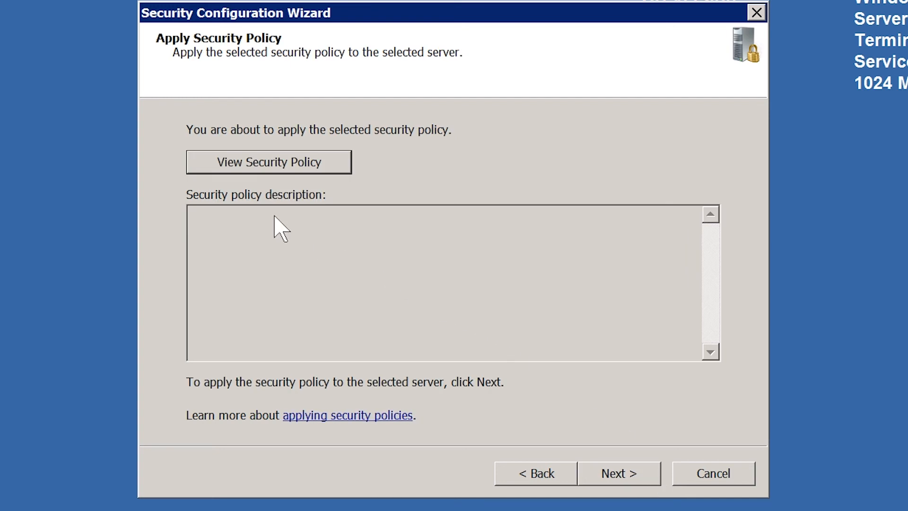
Step: View the security policy's Windows Firewall settings for the Domain profile and close the viewer
{"action": "left_click", "coordinate": [202, 165]}
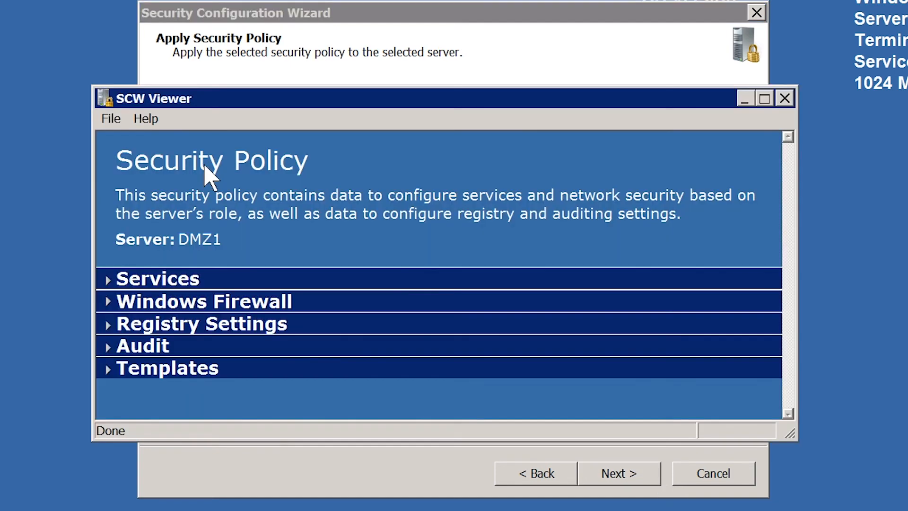
{"action": "left_click", "coordinate": [111, 304]}
{"action": "left_click", "coordinate": [125, 324]}
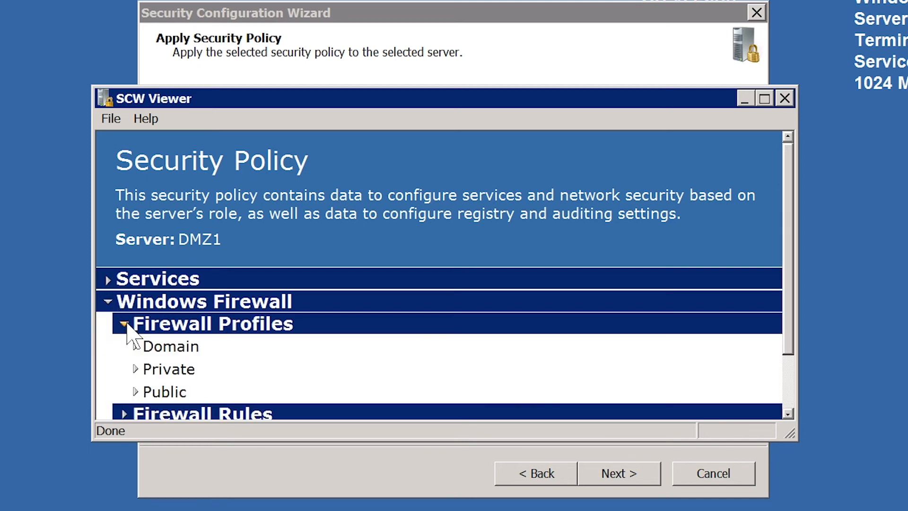
{"action": "left_click", "coordinate": [140, 349]}
{"action": "scroll", "coordinate": [142, 355], "scroll_direction": "down", "scroll_amount": 3}
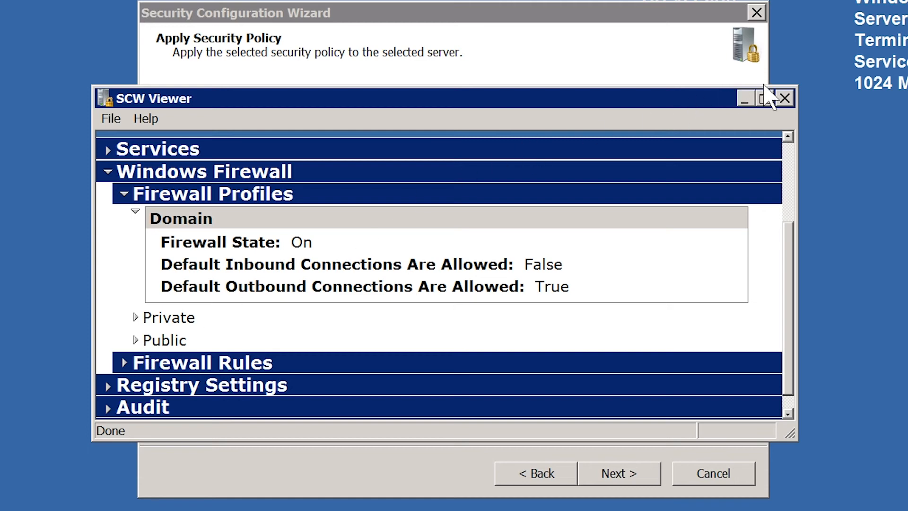
{"action": "left_click", "coordinate": [785, 98]}
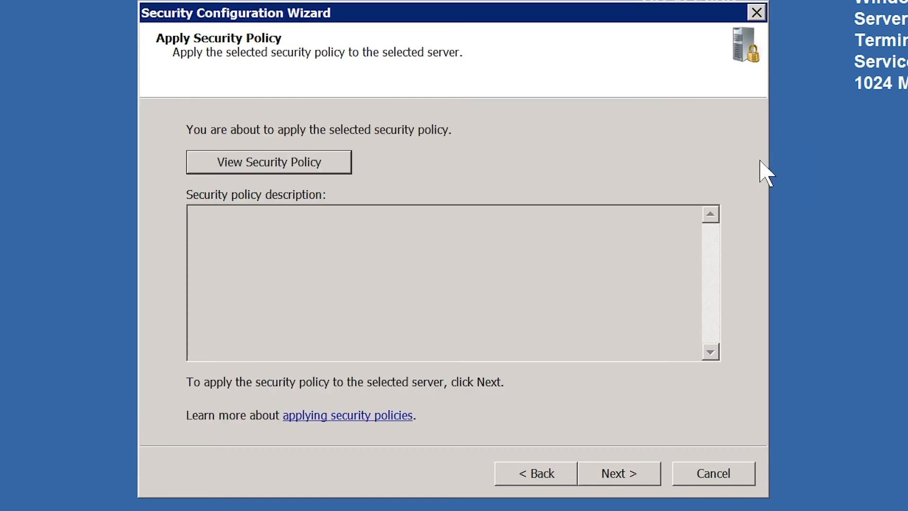
Step: Apply the selected security policy to DMZ2 and finish the wizard
{"action": "left_click", "coordinate": [652, 479]}
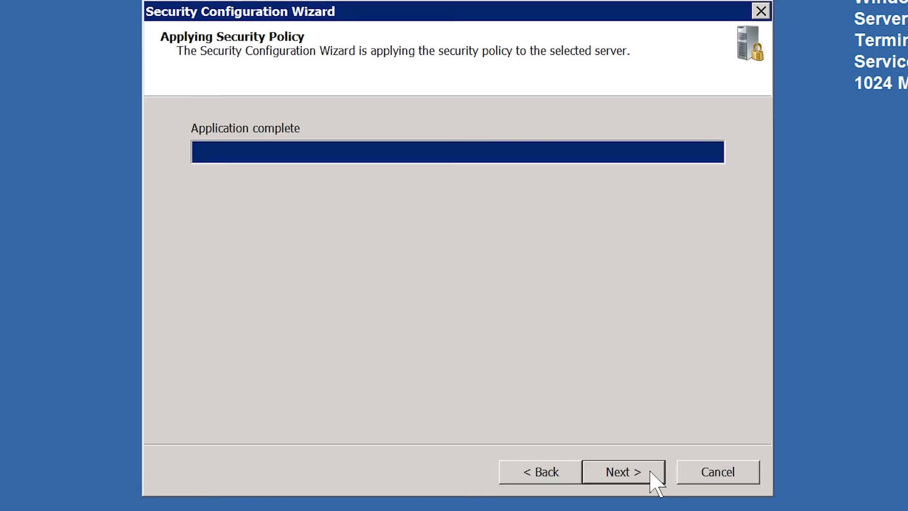
{"action": "left_click", "coordinate": [656, 481]}
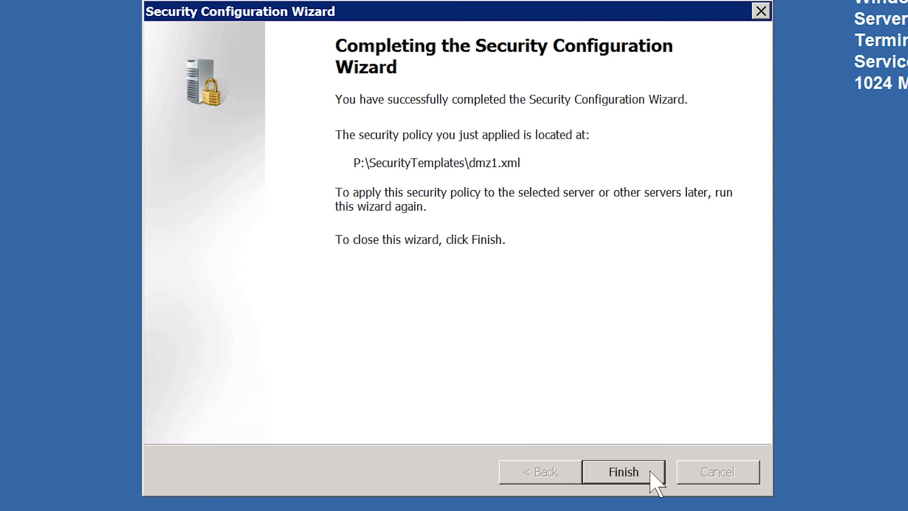
{"action": "left_click", "coordinate": [652, 472]}
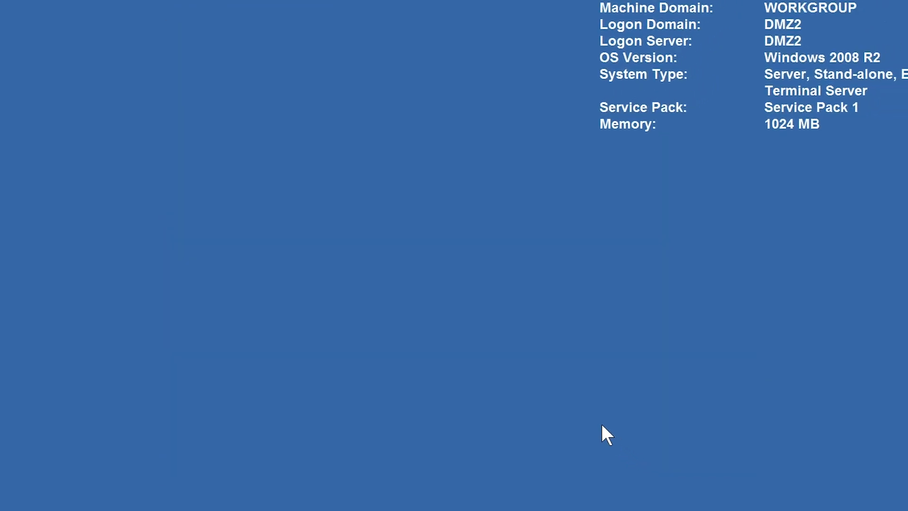
Step: Restart the Security Configuration Wizard on DMZ2 and choose to roll back the last applied security policy
{"action": "left_click", "coordinate": [17, 496]}
{"action": "mouse_move", "coordinate": [236, 368]}
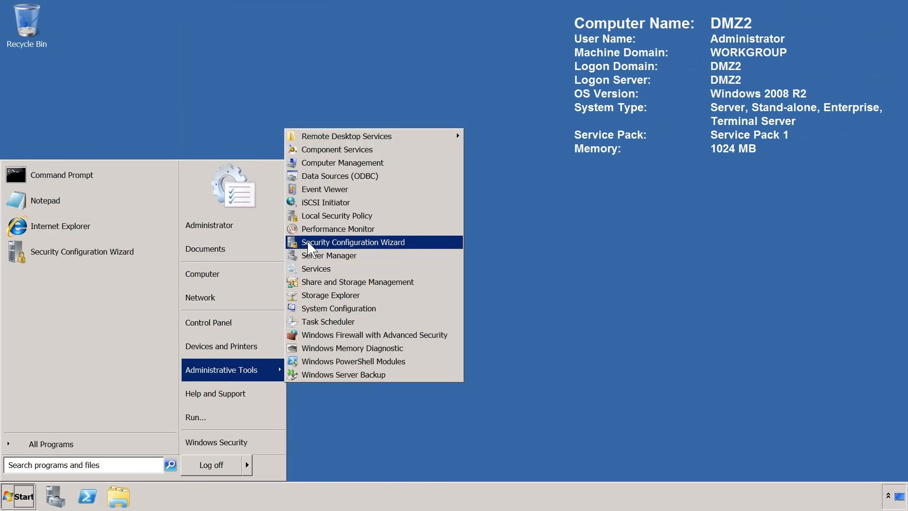
{"action": "left_click", "coordinate": [435, 243]}
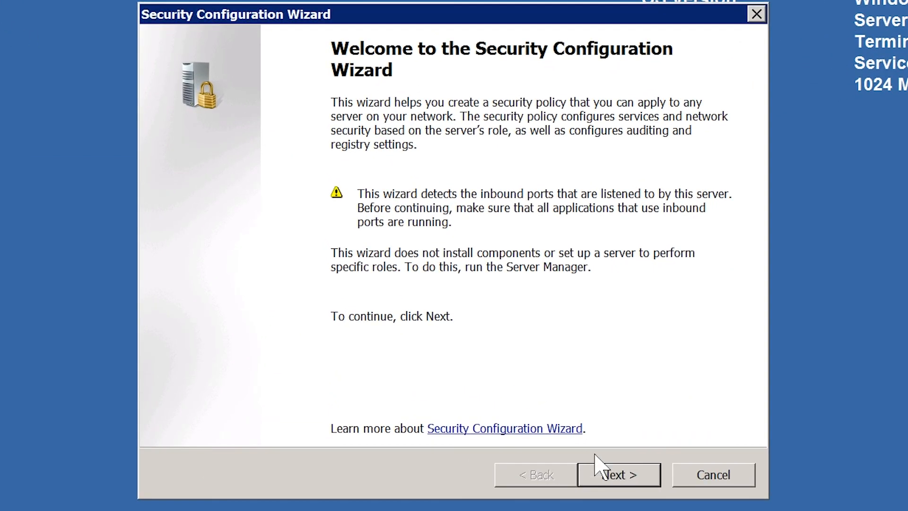
{"action": "left_click", "coordinate": [555, 406]}
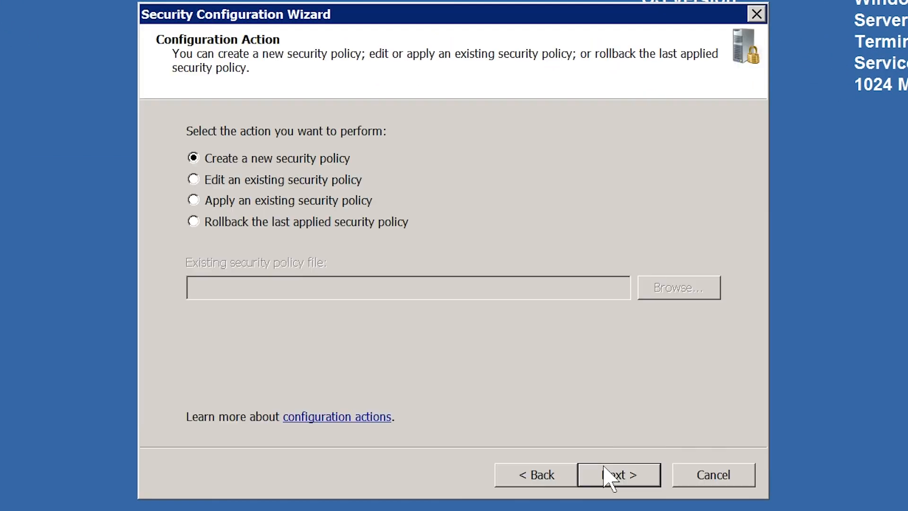
{"action": "left_click", "coordinate": [193, 221]}
{"action": "left_click", "coordinate": [609, 475]}
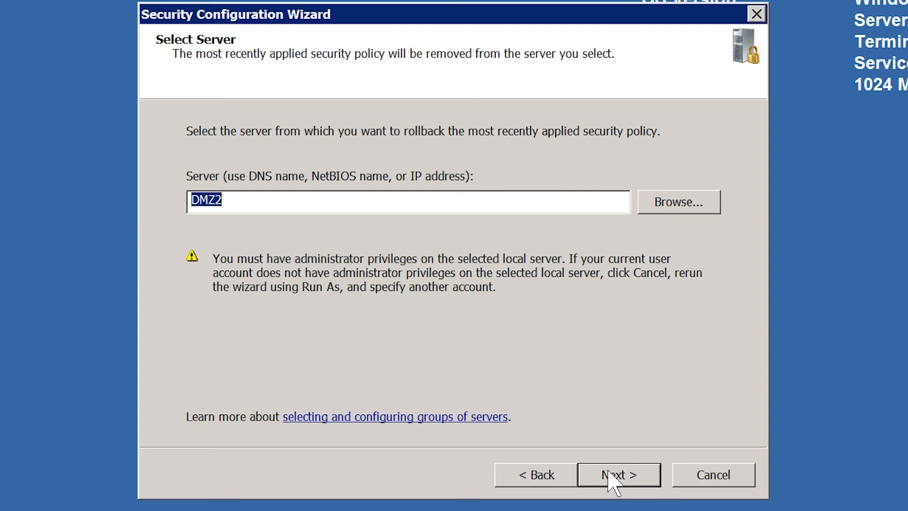
Step: Roll back the last applied security policy from server DMZ2 and finish the wizard
{"action": "left_click", "coordinate": [610, 474]}
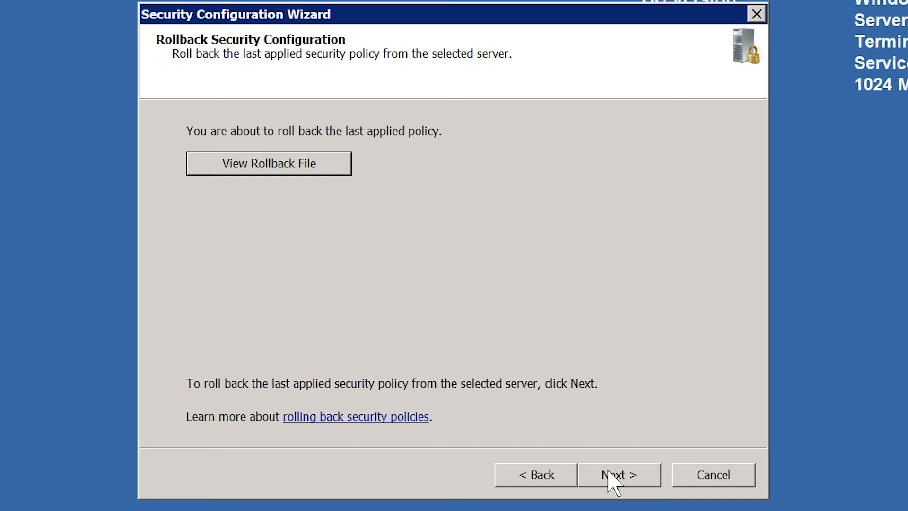
{"action": "left_click", "coordinate": [609, 474]}
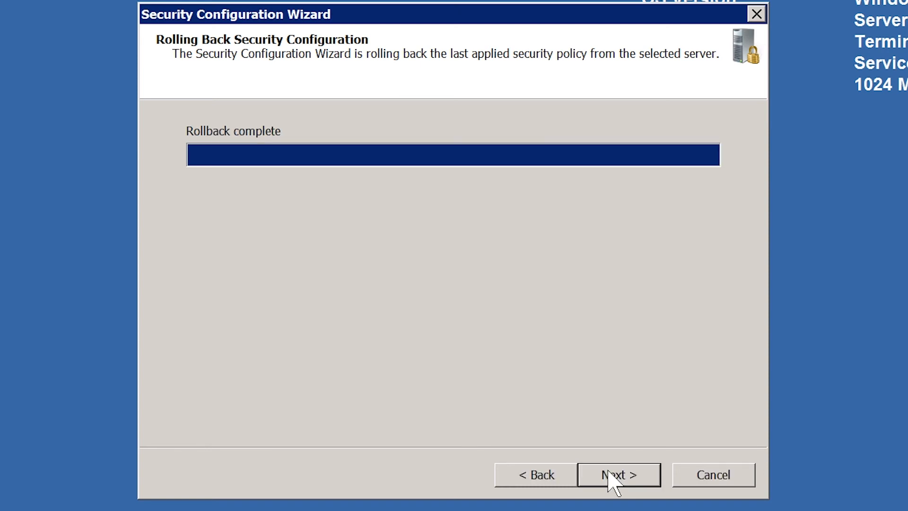
{"action": "left_click", "coordinate": [614, 478]}
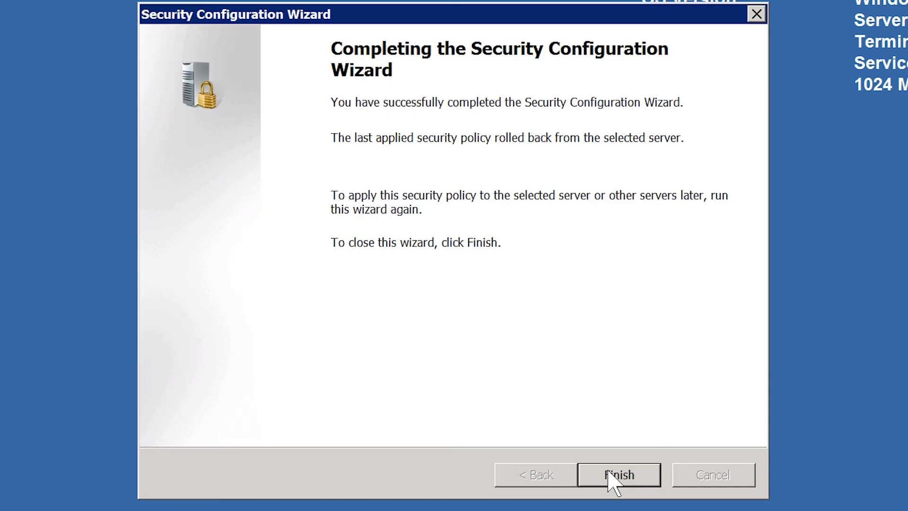
{"action": "left_click", "coordinate": [613, 474]}
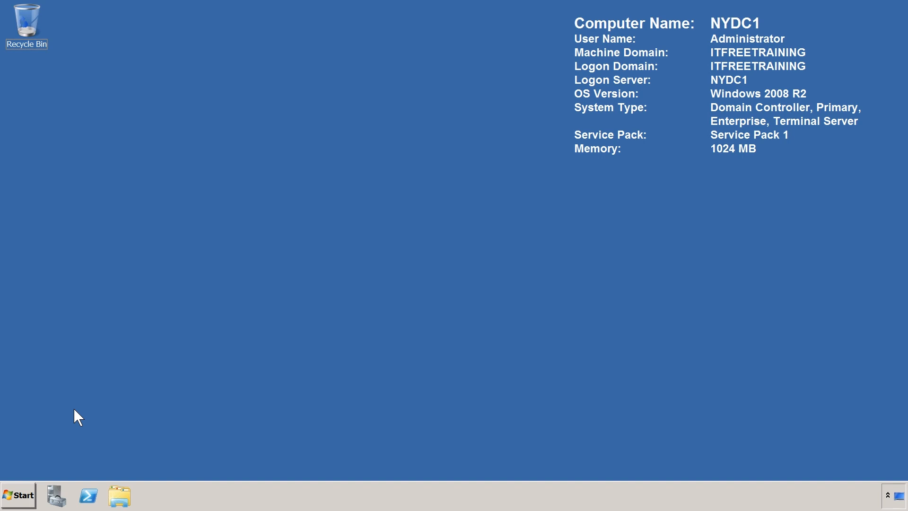
Step: Open a Command Prompt on NYDC1 and change to the root directory of drive C:
{"action": "left_click", "coordinate": [17, 495]}
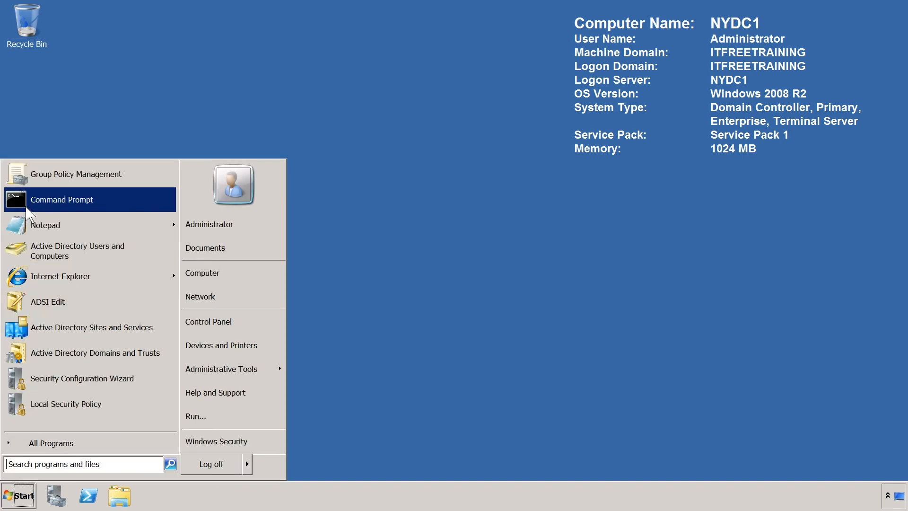
{"action": "left_click", "coordinate": [142, 208]}
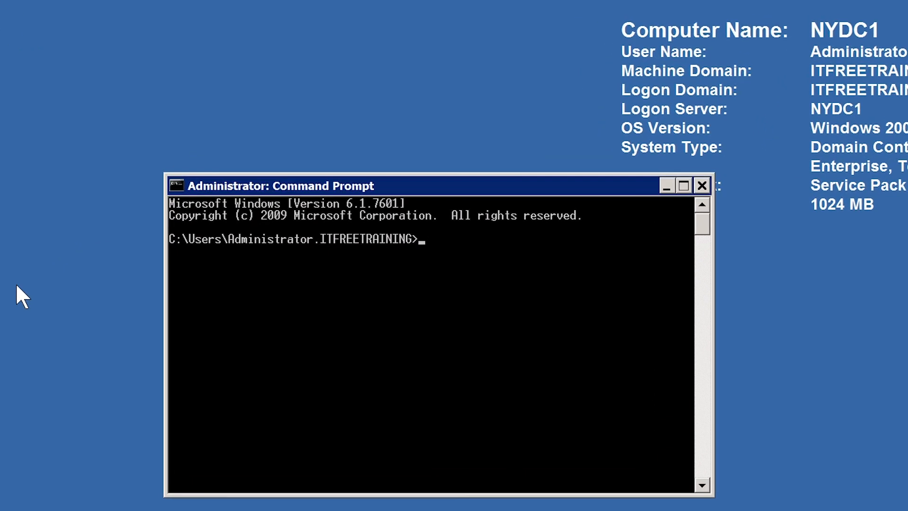
{"action": "type", "text": "cd \\"}
{"action": "key", "text": "Return"}
Step: Convert the policy to a GPO by running scwcmd transform /p:"P:\SecurityTemplates\DMZ1.xml" /g:"Server LockDown GPO"
{"action": "type", "text": "scwcmd"}
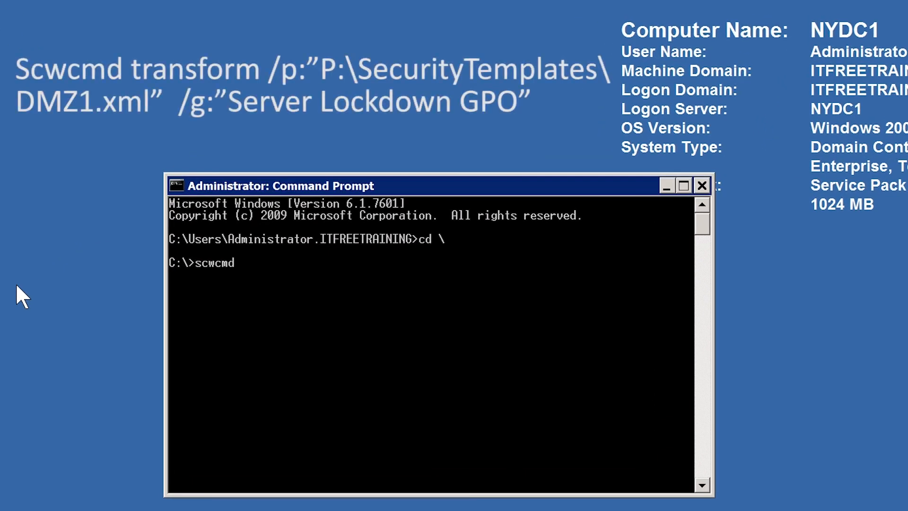
{"action": "type", "text": " transform /p:\"P:\\Secu"}
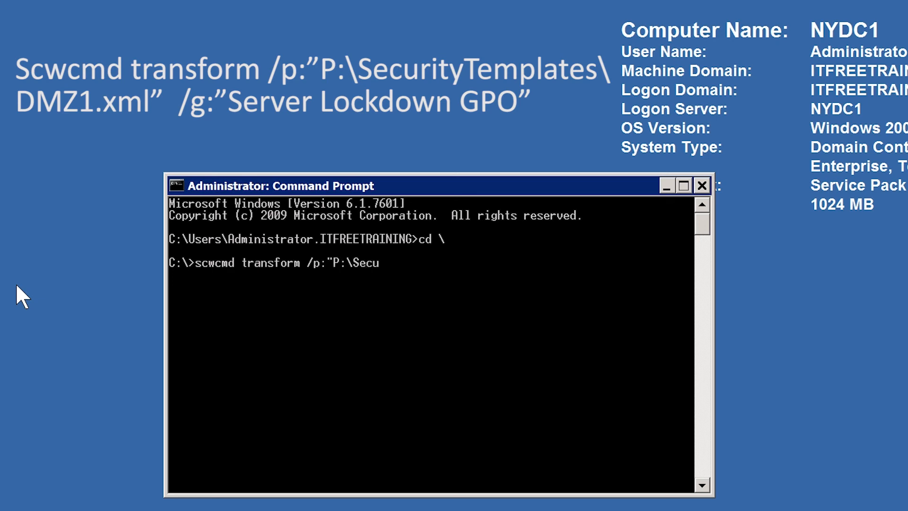
{"action": "type", "text": "rityTemplates\\"}
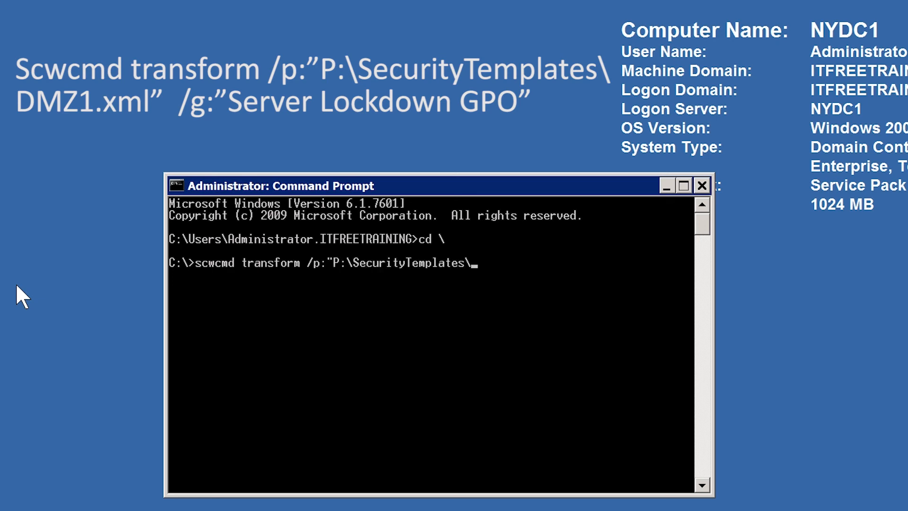
{"action": "type", "text": "DMZ1.xml\" /g:\"Server LockDown "}
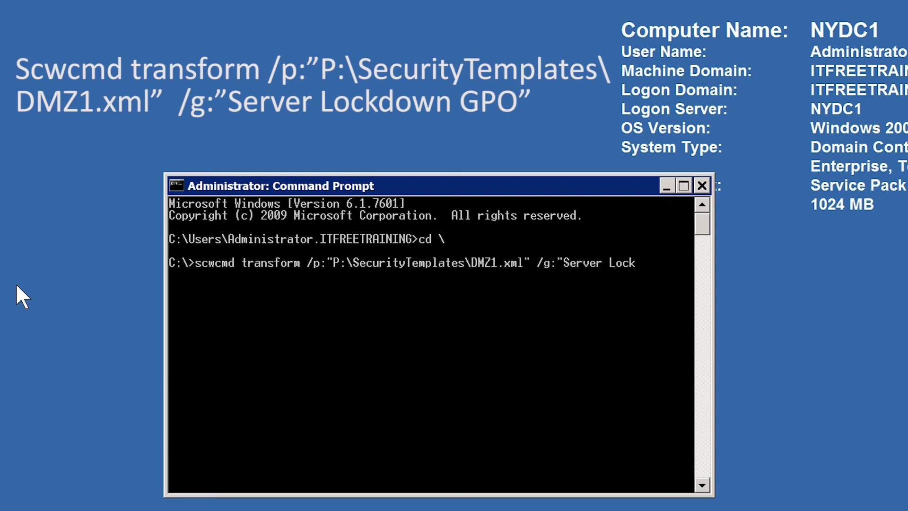
{"action": "type", "text": "GPO\""}
{"action": "key", "text": "Return"}
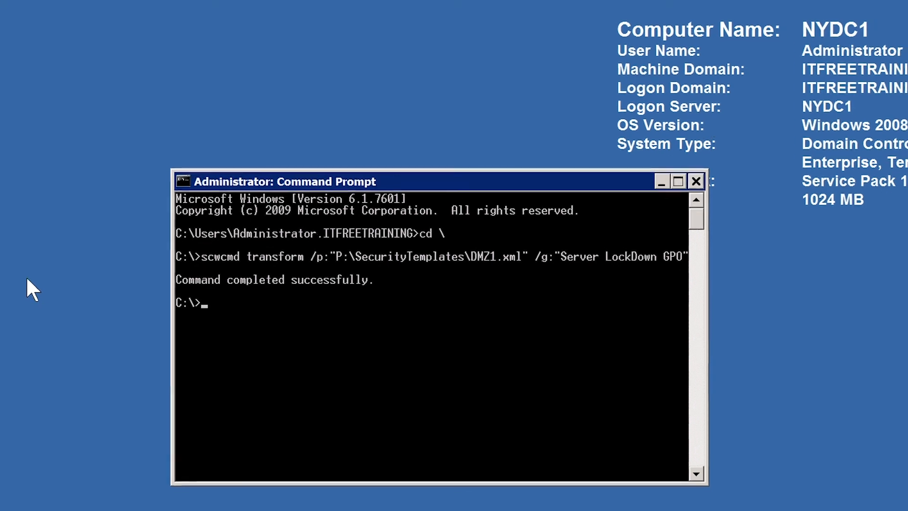
Step: Open Group Policy Management and display the Group Policy Objects of the ITFreeTraining.local domain
{"action": "left_click", "coordinate": [18, 496]}
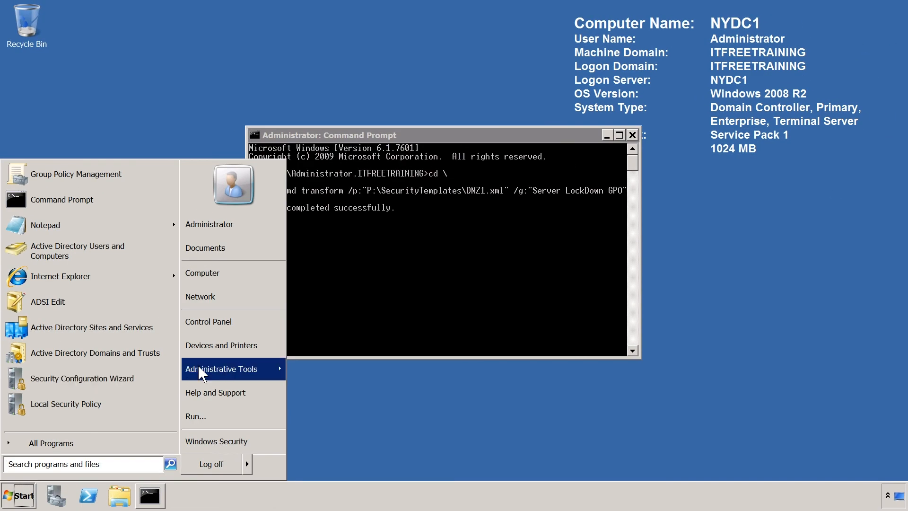
{"action": "mouse_move", "coordinate": [198, 366]}
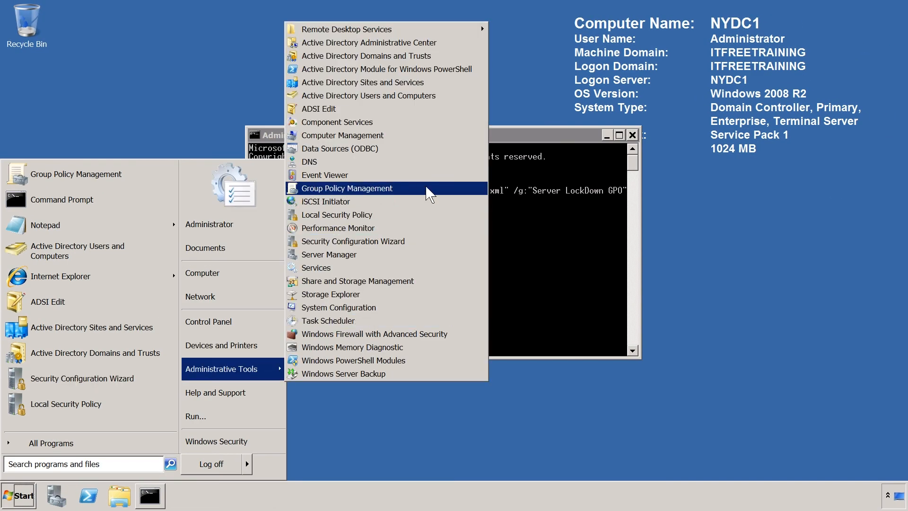
{"action": "left_click", "coordinate": [432, 188]}
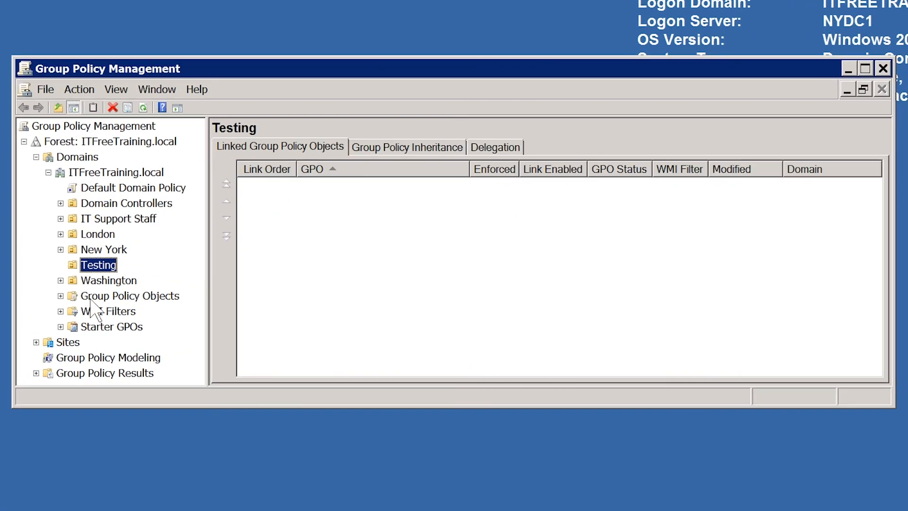
{"action": "left_click", "coordinate": [192, 289]}
{"action": "right_click", "coordinate": [155, 295]}
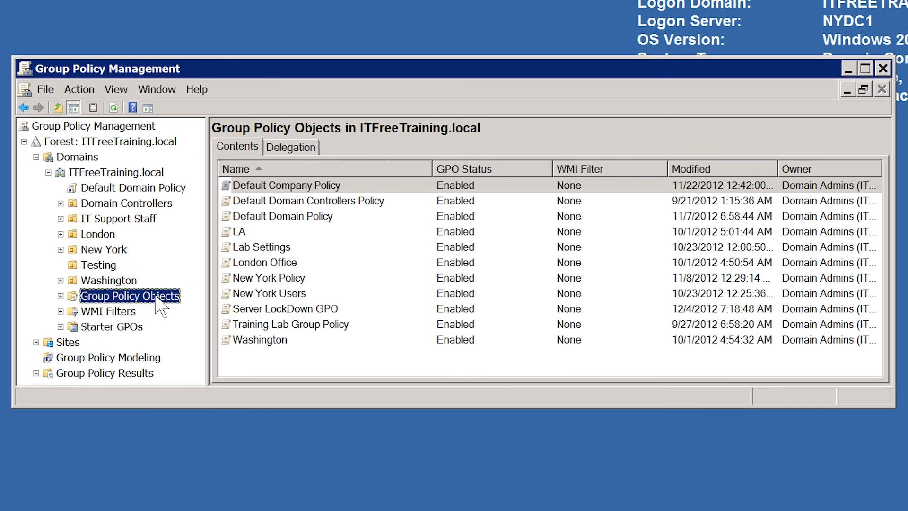
Step: Link the existing Server LockDown GPO from the ITFreeTraining.local domain to the Testing organizational unit
{"action": "left_click", "coordinate": [240, 310]}
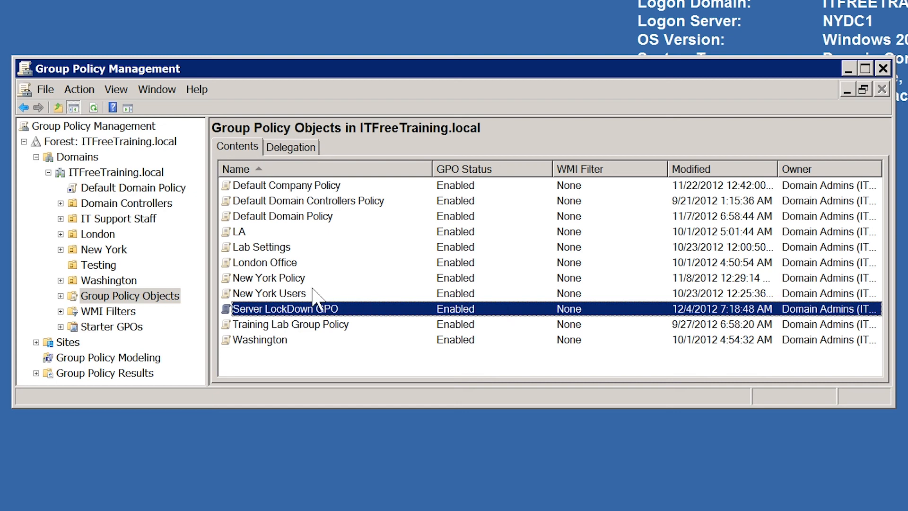
{"action": "left_click", "coordinate": [99, 265]}
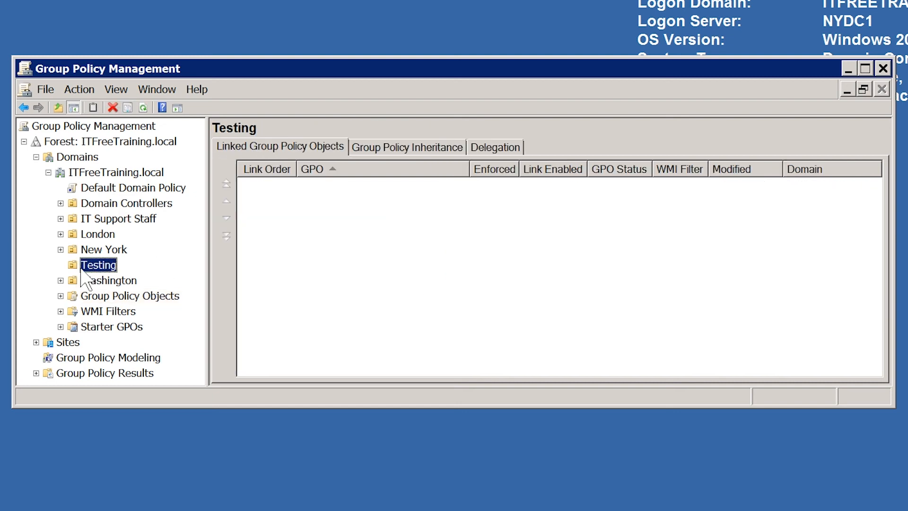
{"action": "right_click", "coordinate": [116, 275]}
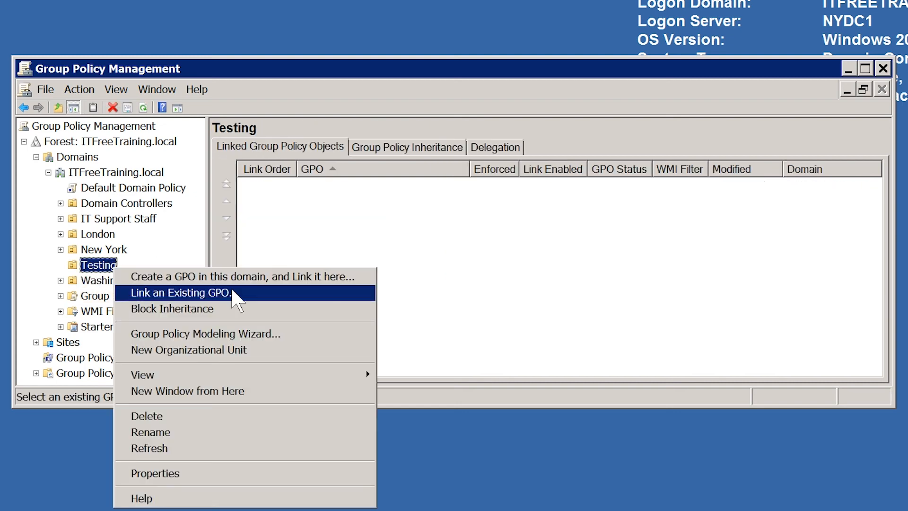
{"action": "left_click", "coordinate": [312, 294]}
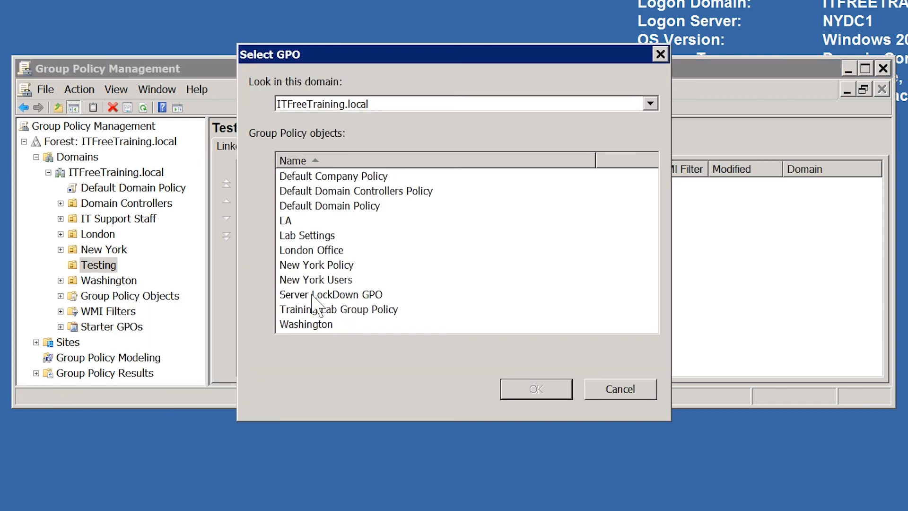
{"action": "left_click", "coordinate": [298, 294]}
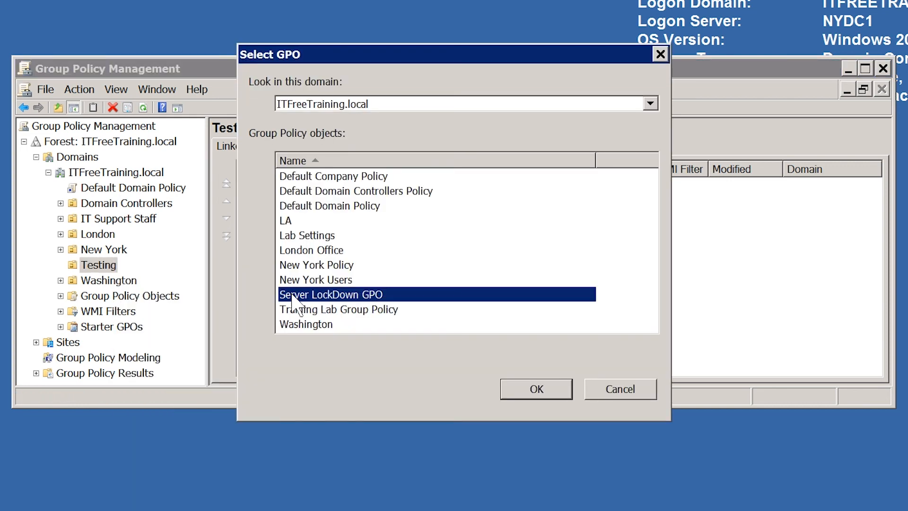
{"action": "left_click", "coordinate": [563, 393]}
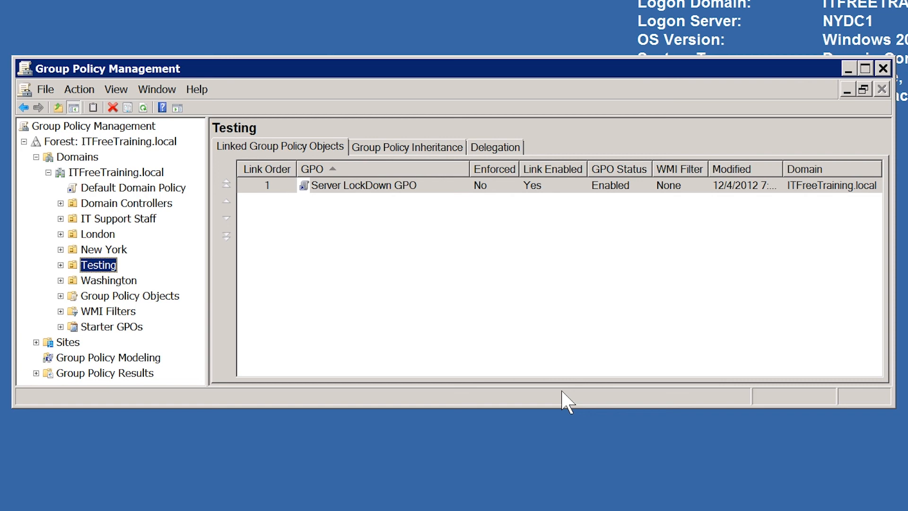